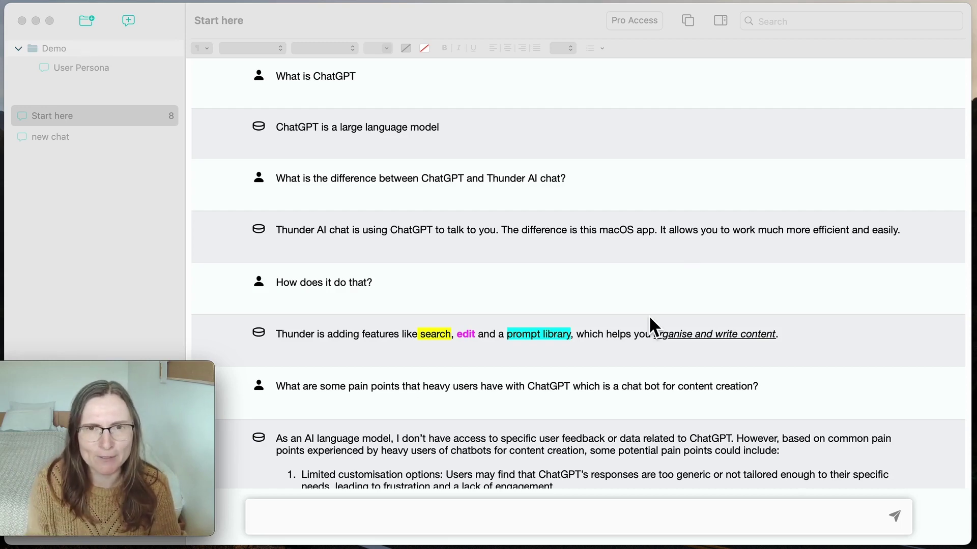
{"action": "scroll", "coordinate": [648, 326], "scroll_direction": "down", "scroll_amount": 1}
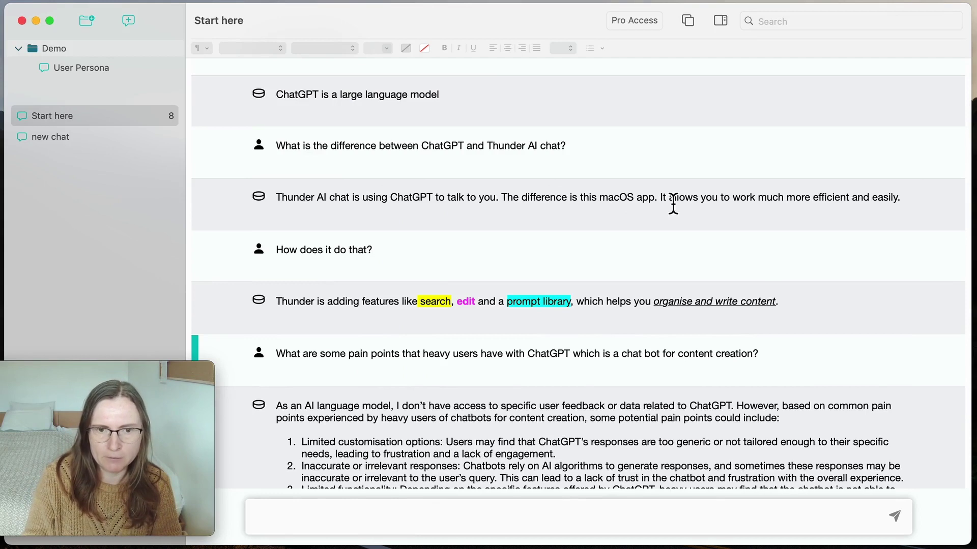
Step: Remove the macOS app difference sentence, then delete the whole Thunder-vs-ChatGPT answer message
{"action": "left_click_drag", "start_coordinate": [657, 198], "coordinate": [501, 197]}
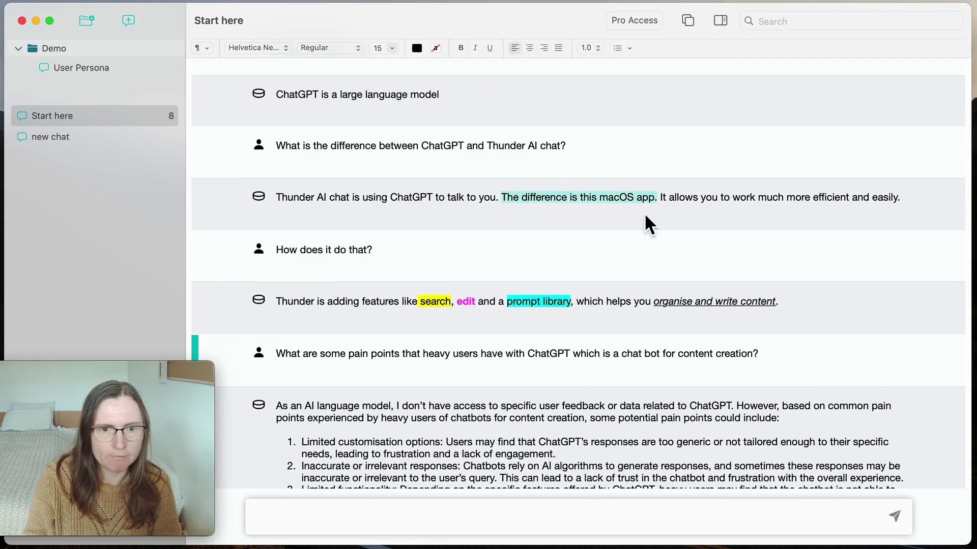
{"action": "key", "text": "BackSpace"}
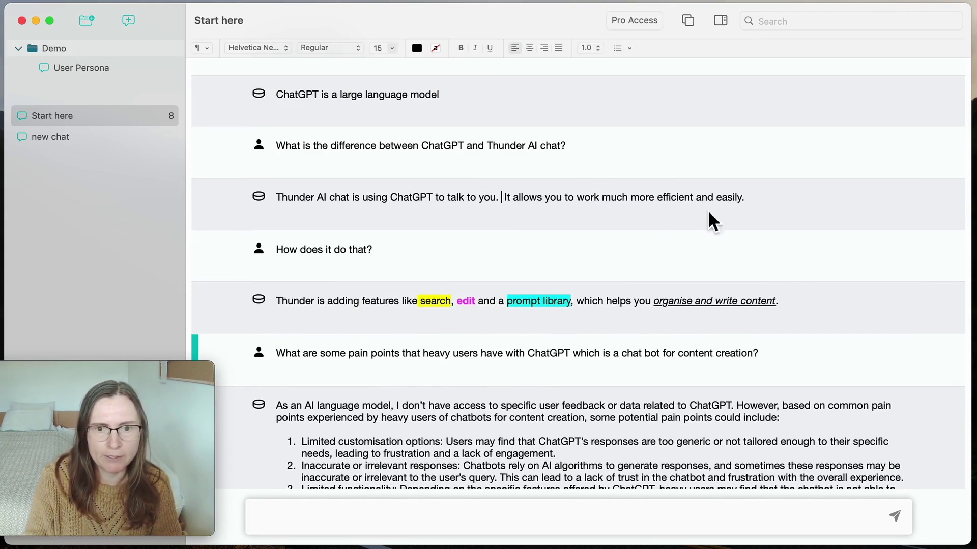
{"action": "left_click", "coordinate": [368, 221]}
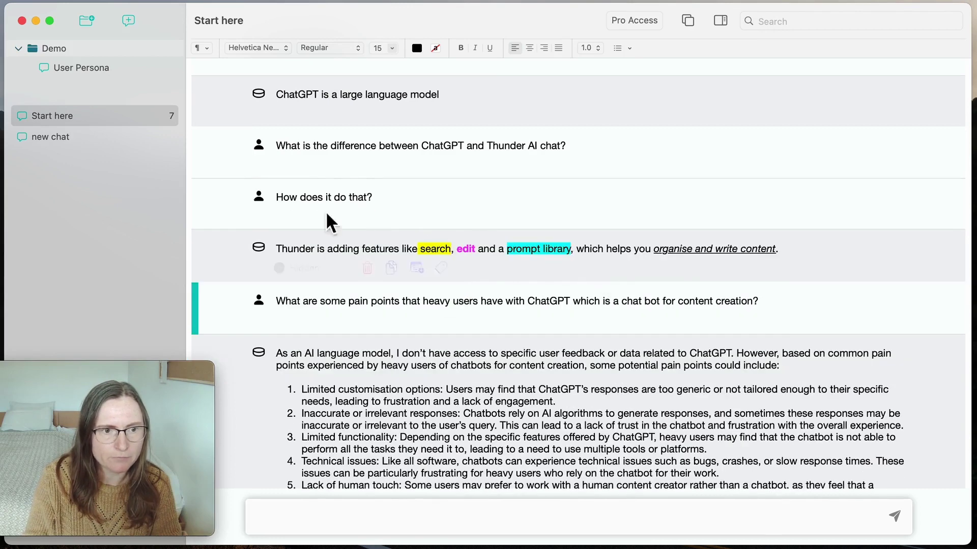
{"action": "scroll", "coordinate": [418, 252], "scroll_direction": "down", "scroll_amount": 1}
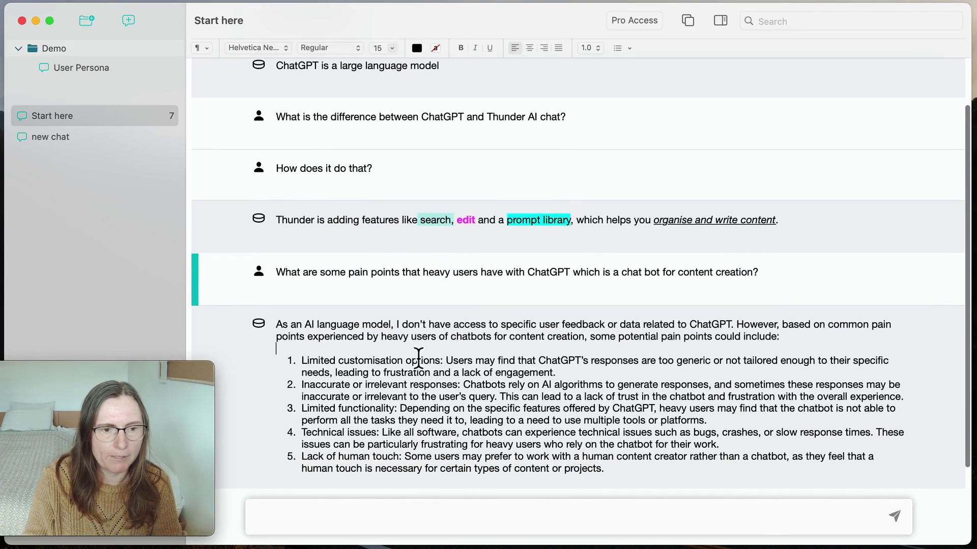
Step: Give the first pain point in the list a green highlight
{"action": "left_click_drag", "start_coordinate": [301, 360], "coordinate": [557, 373]}
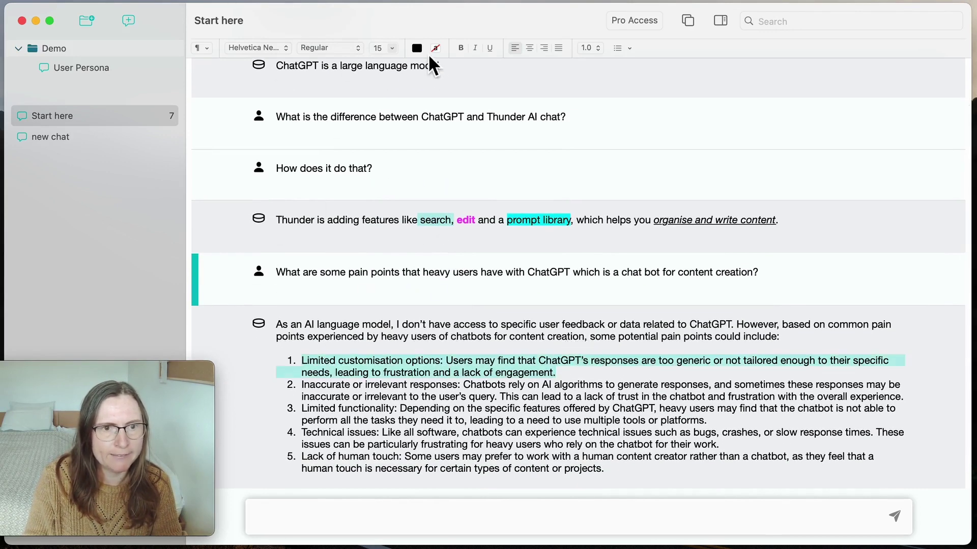
{"action": "left_click", "coordinate": [436, 48]}
{"action": "left_click", "coordinate": [443, 73]}
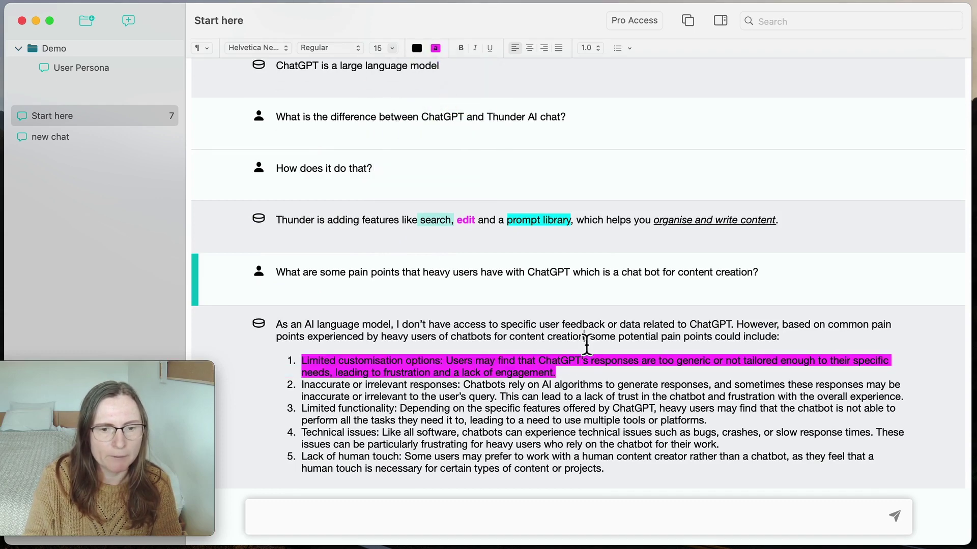
{"action": "left_click", "coordinate": [499, 397]}
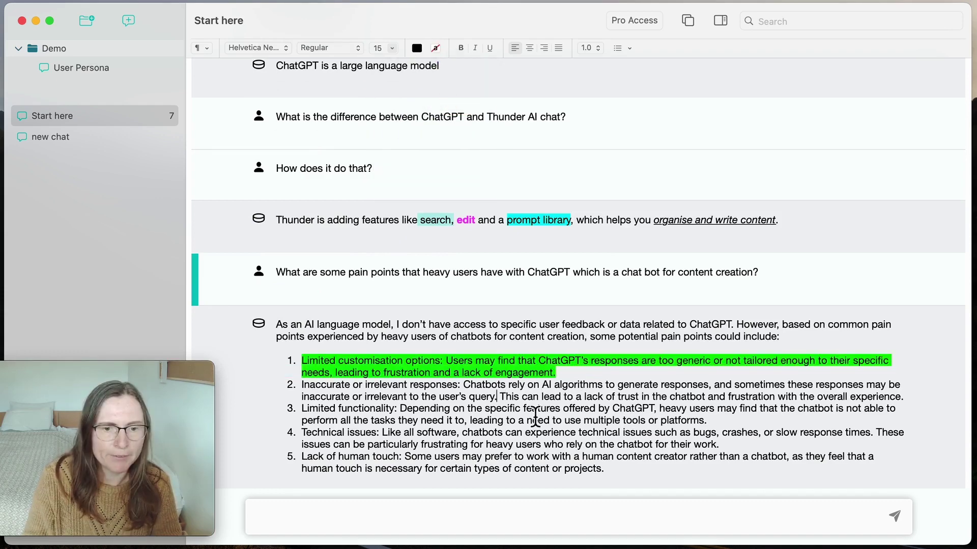
Step: Set the opening phrase of the third pain point to text size 18
{"action": "left_click_drag", "start_coordinate": [400, 409], "coordinate": [656, 409]}
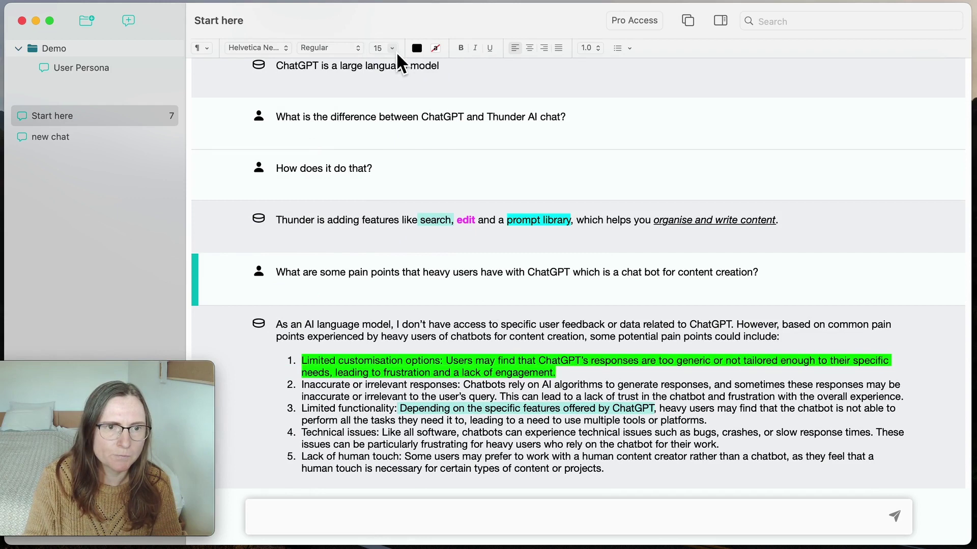
{"action": "left_click", "coordinate": [392, 48]}
{"action": "left_click", "coordinate": [378, 129]}
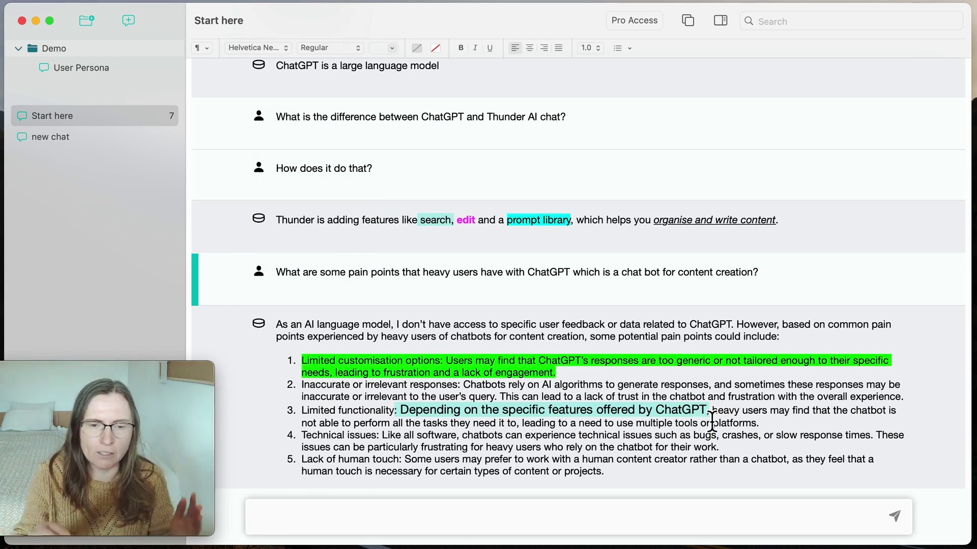
{"action": "scroll", "coordinate": [710, 419], "scroll_direction": "down", "scroll_amount": 1}
{"action": "left_click", "coordinate": [391, 295]}
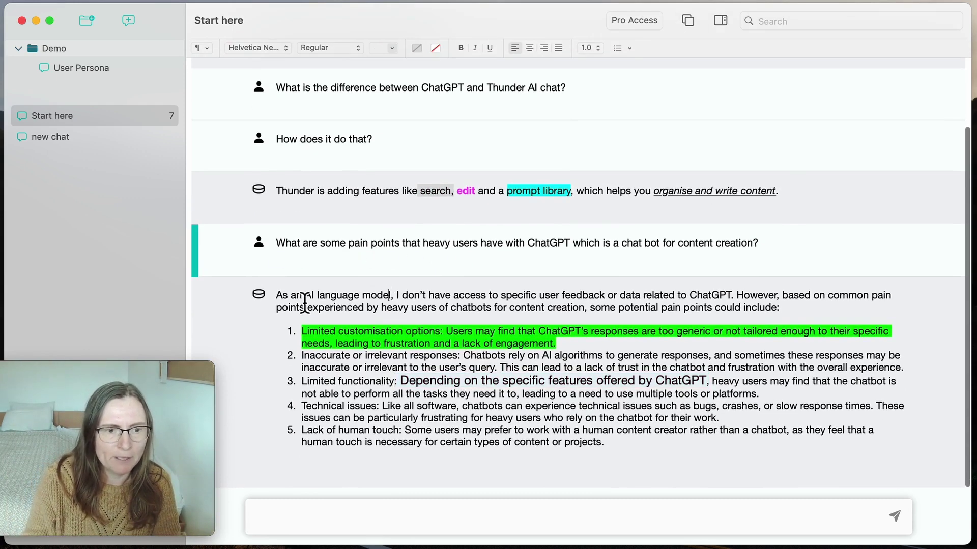
Step: Delete the response's introductory sentences and the leftover comma before 'some potential'
{"action": "left_click_drag", "start_coordinate": [276, 296], "coordinate": [788, 309]}
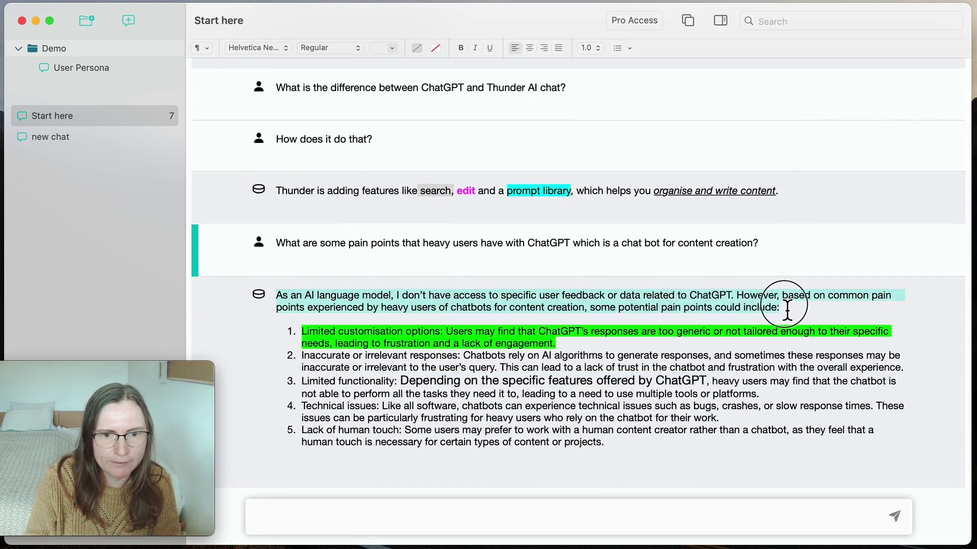
{"action": "key", "text": "BackSpace"}
{"action": "key", "text": "Delete"}
{"action": "key", "text": "Delete"}
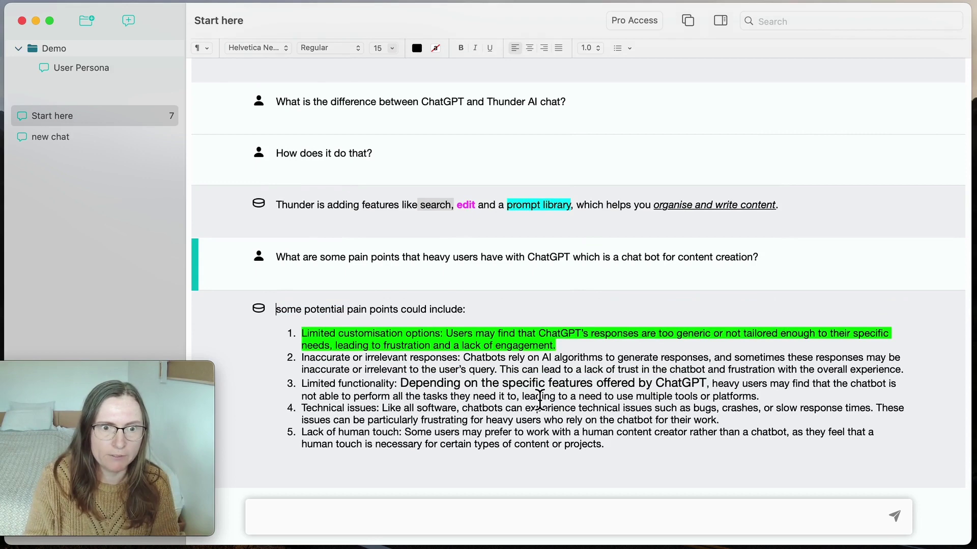
{"action": "scroll", "coordinate": [540, 400], "scroll_direction": "up", "scroll_amount": 2}
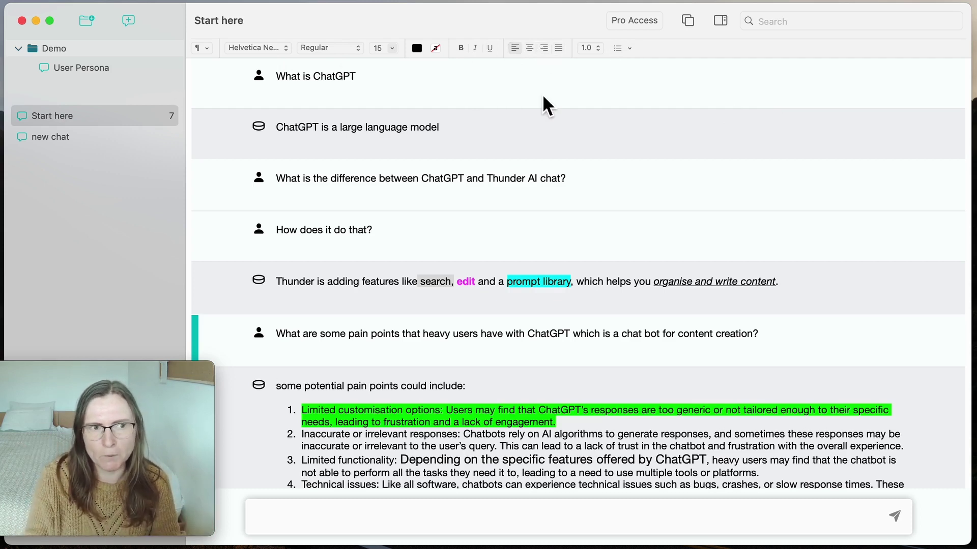
{"action": "left_click", "coordinate": [774, 282]}
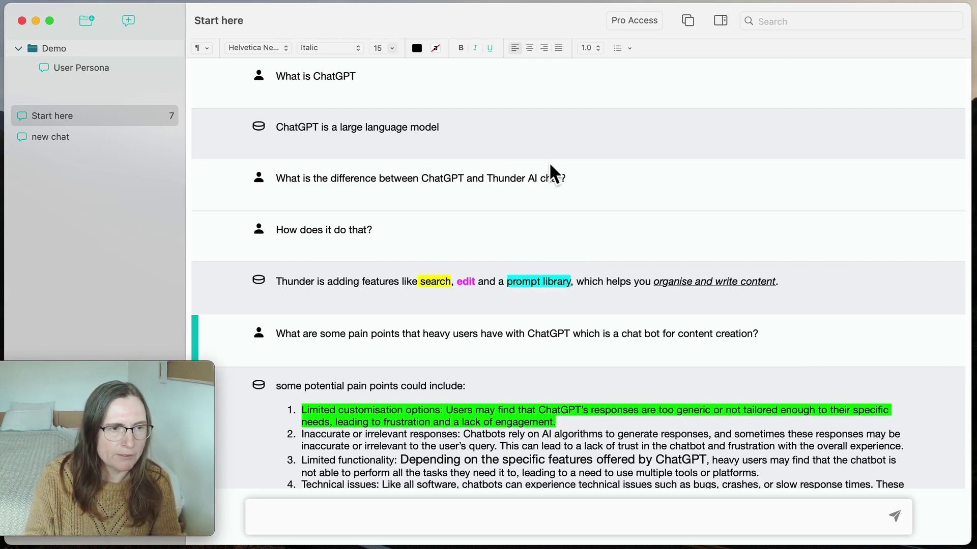
Step: Open the User Persona chat beside a widened saved-prompts panel, checking the ChatGPT persona instruction
{"action": "left_click", "coordinate": [93, 71]}
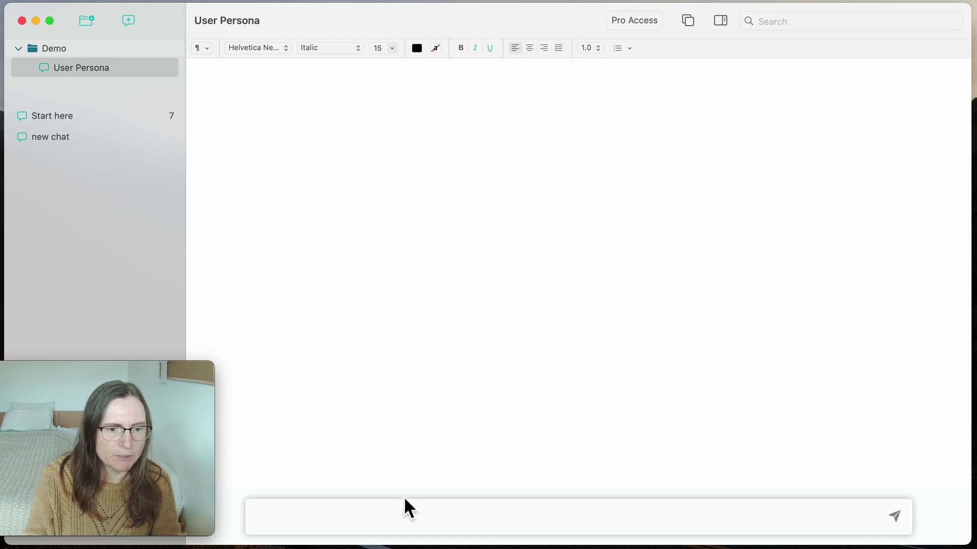
{"action": "key", "text": "super+shift+p"}
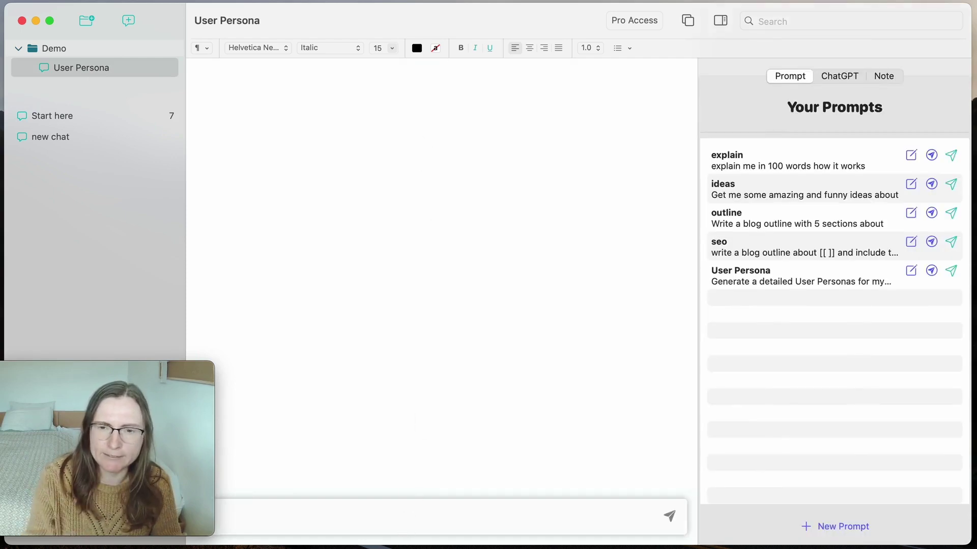
{"action": "left_click", "coordinate": [843, 75]}
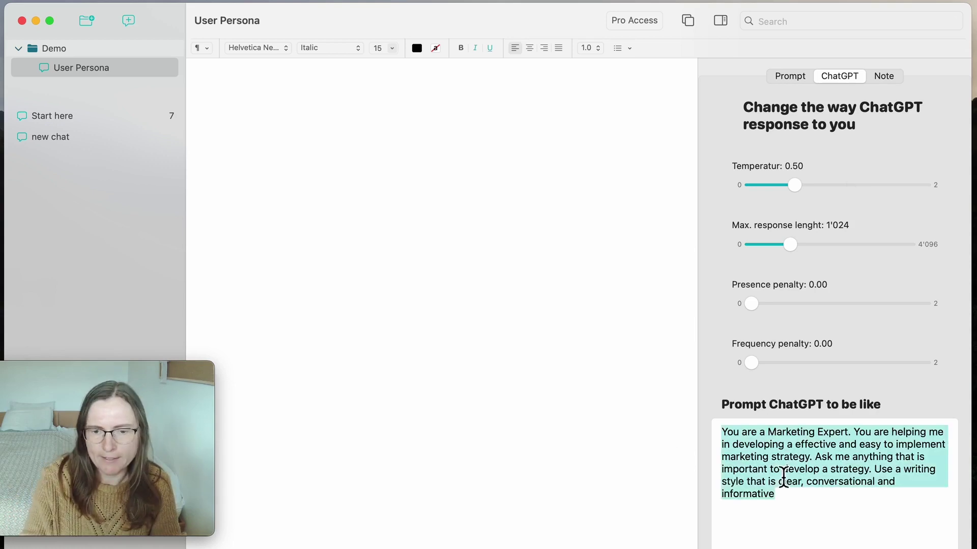
{"action": "left_click", "coordinate": [775, 495]}
{"action": "left_click_drag", "start_coordinate": [776, 495], "coordinate": [698, 431]}
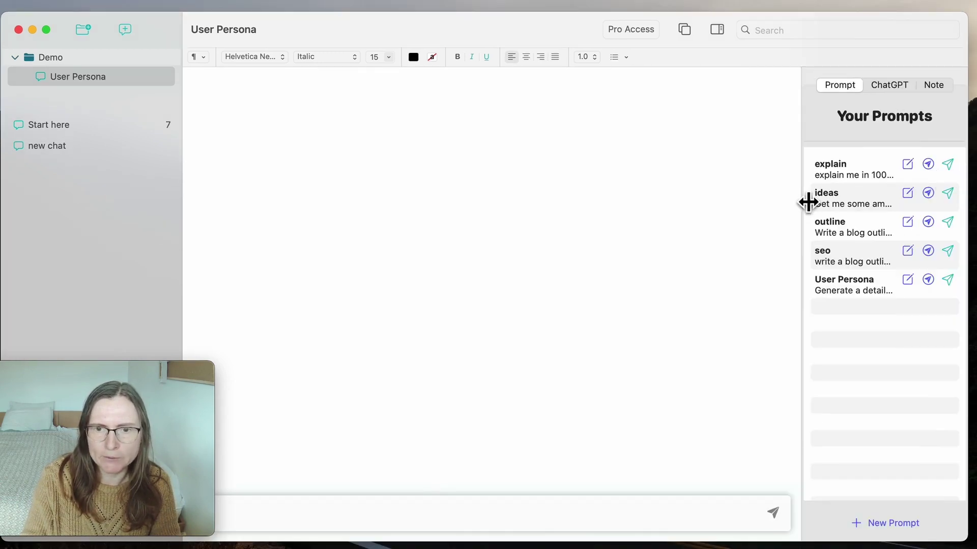
{"action": "left_click_drag", "start_coordinate": [803, 202], "coordinate": [684, 201]}
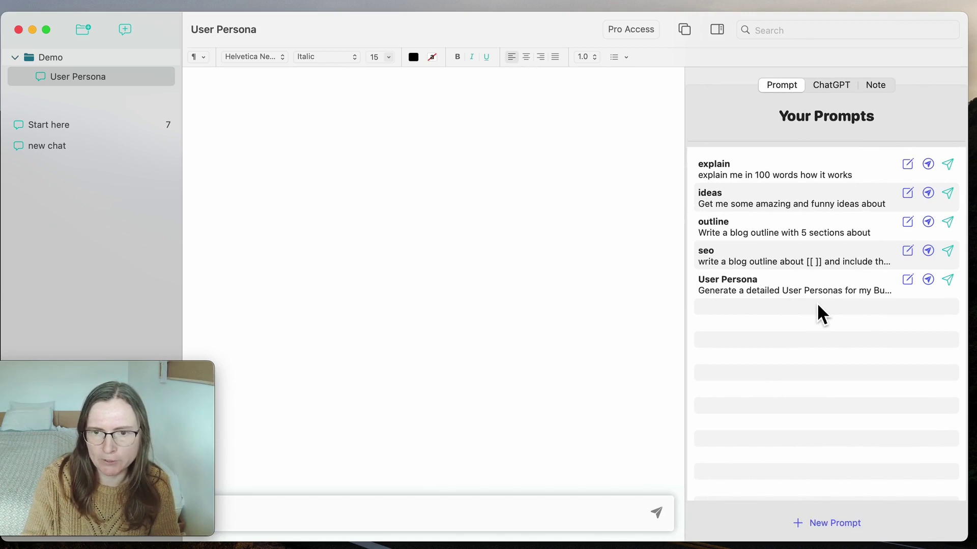
Step: Send the User Persona prompt for a macOS desktop ChatGTP app aimed at sole business owners
{"action": "left_click", "coordinate": [928, 279]}
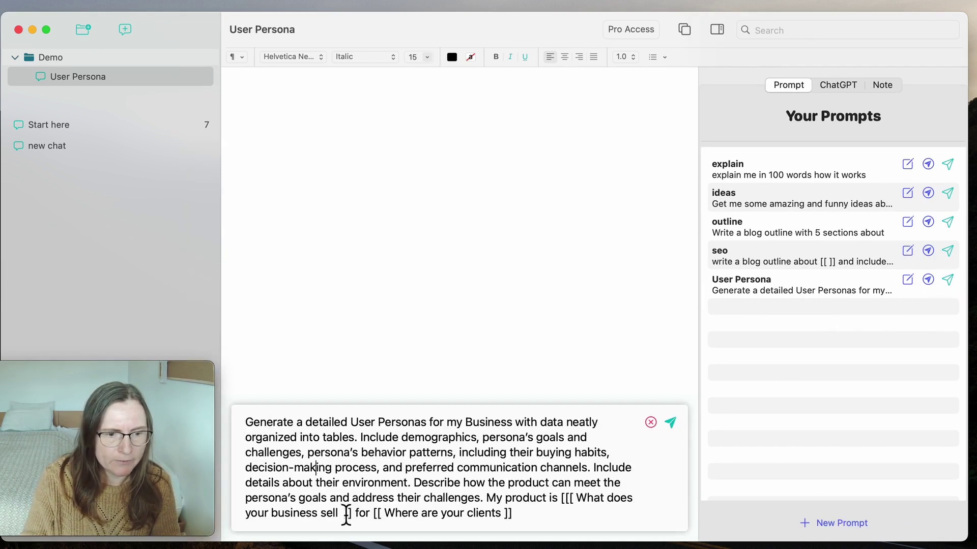
{"action": "left_click_drag", "start_coordinate": [340, 513], "coordinate": [578, 498]}
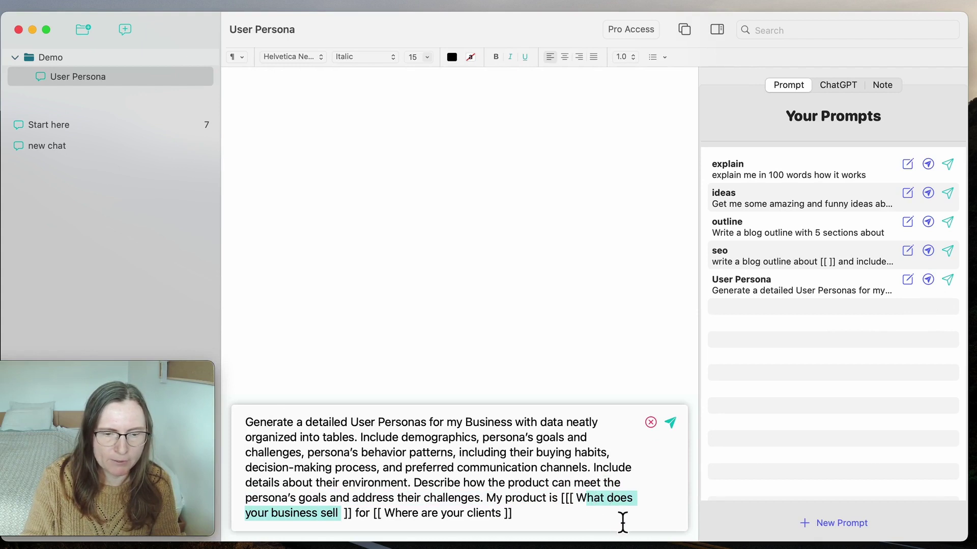
{"action": "left_click_drag", "start_coordinate": [353, 513], "coordinate": [562, 498]}
{"action": "type", "text": "m"}
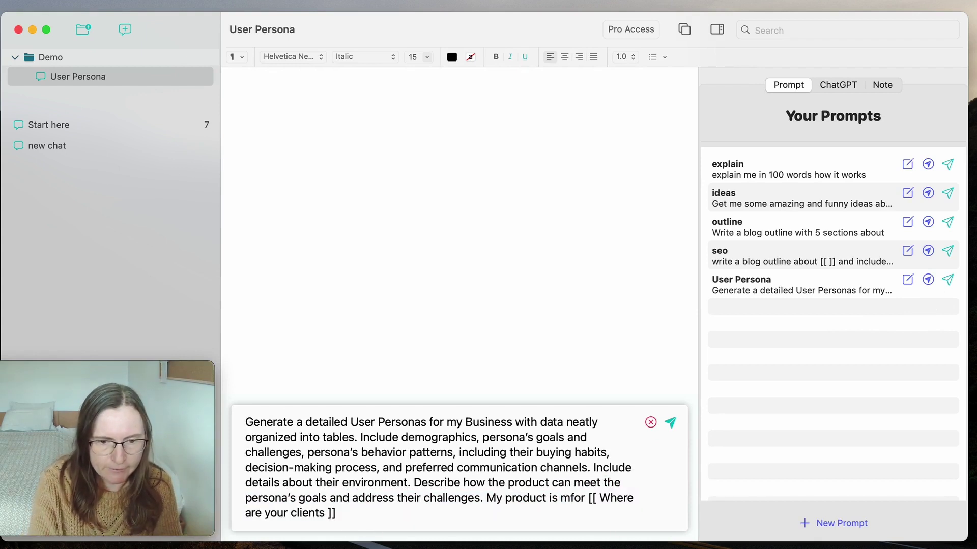
{"action": "type", "text": "acOS desktop app with "}
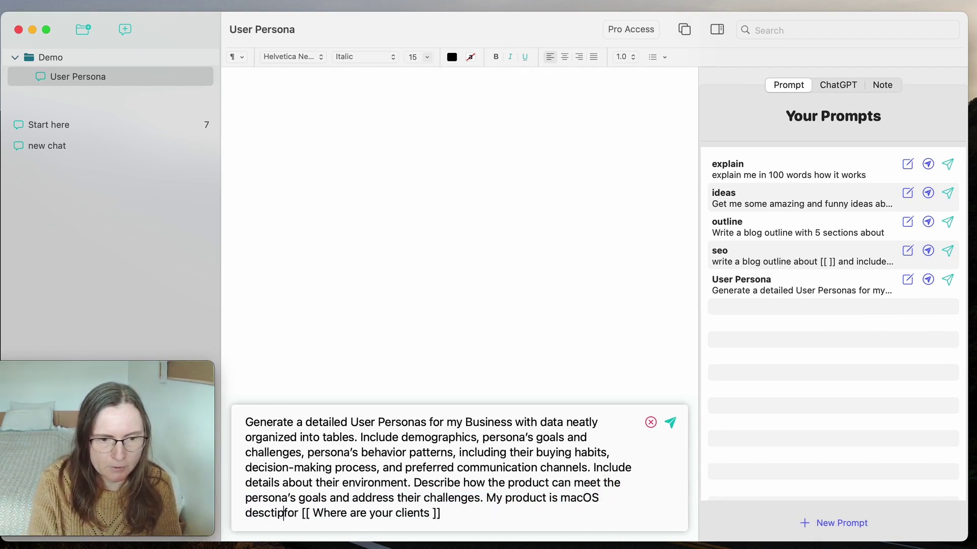
{"action": "type", "text": "ChatGTP"}
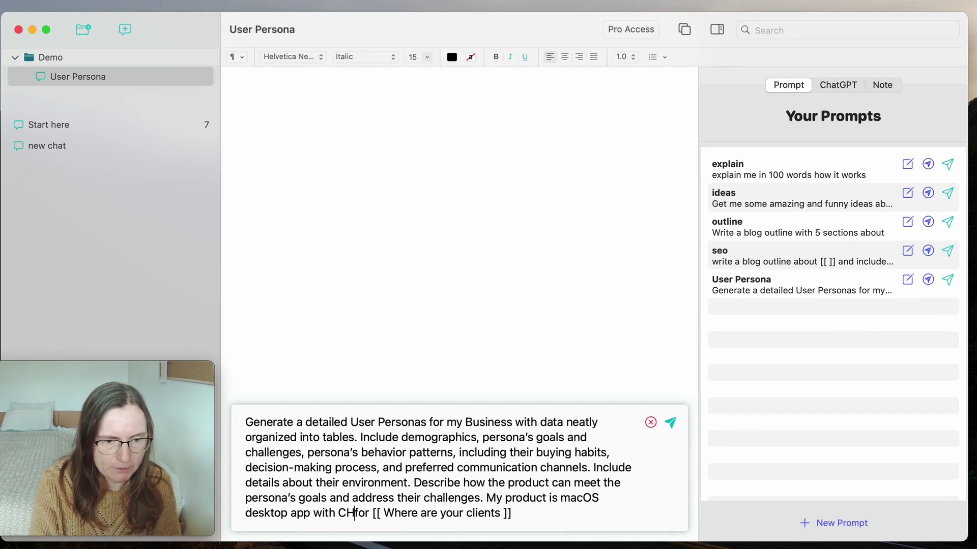
{"action": "left_click_drag", "start_coordinate": [407, 513], "coordinate": [588, 518]}
{"action": "type", "text": "sole bu"}
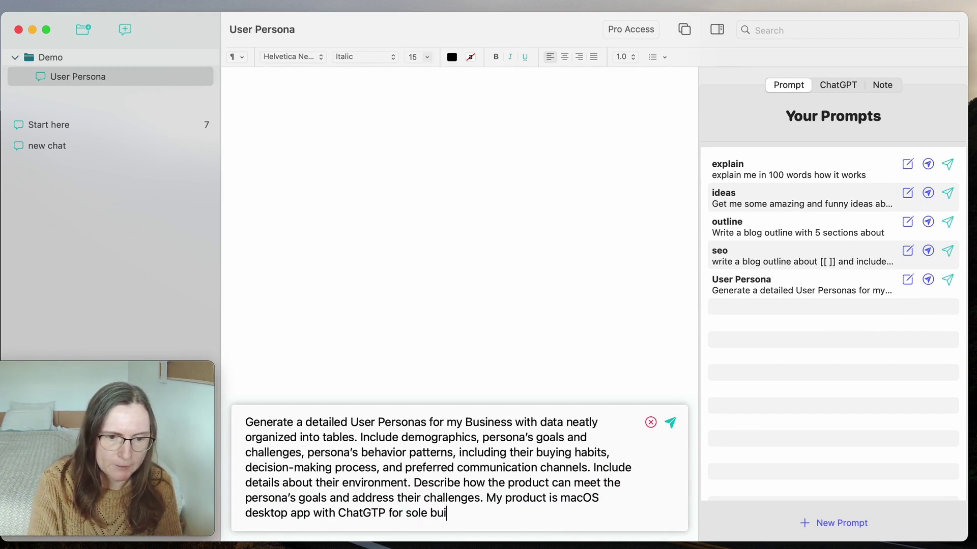
{"action": "type", "text": "siness owners"}
{"action": "key", "text": "Return"}
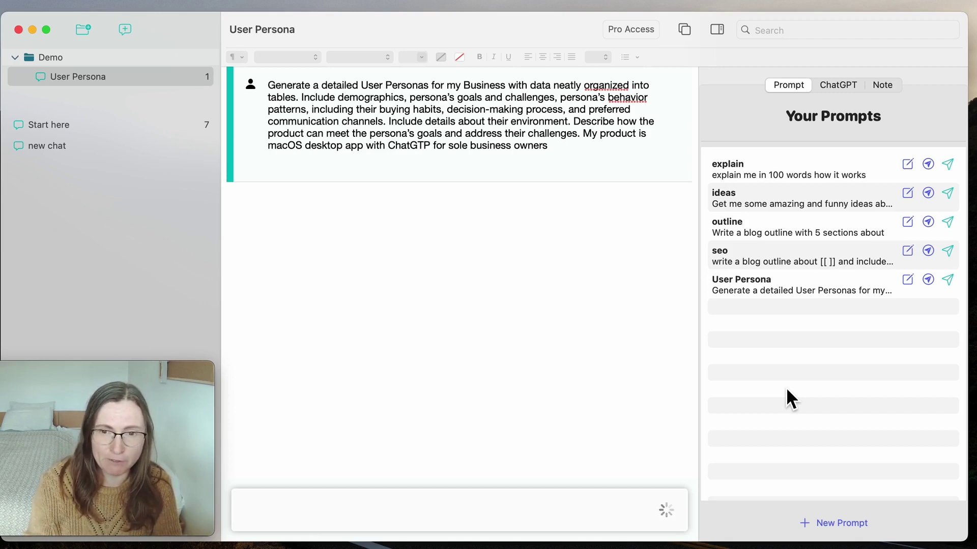
Step: Narrow the Sarah table's first column, then regenerate the persona prompt for a second answer
{"action": "left_click", "coordinate": [844, 86]}
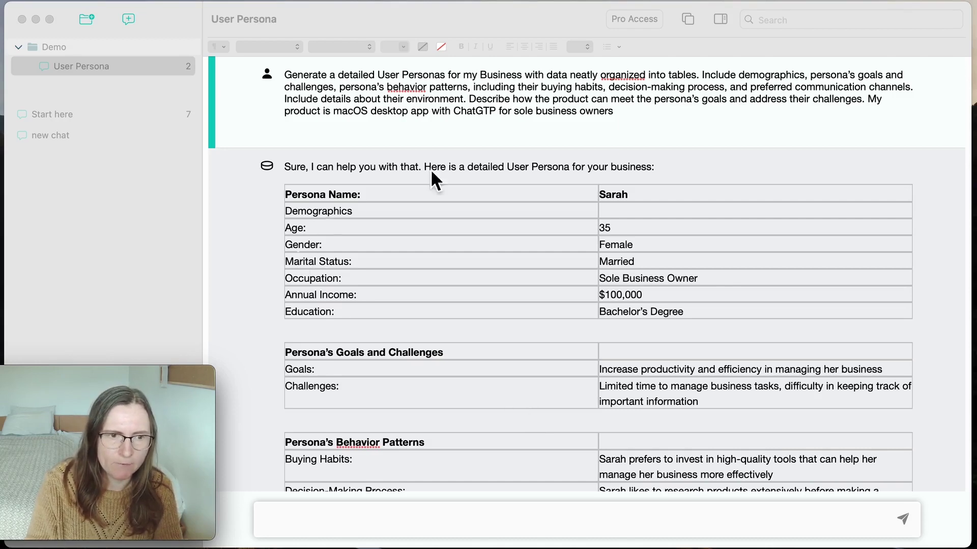
{"action": "left_click", "coordinate": [599, 229]}
{"action": "left_click_drag", "start_coordinate": [913, 238], "coordinate": [723, 238]}
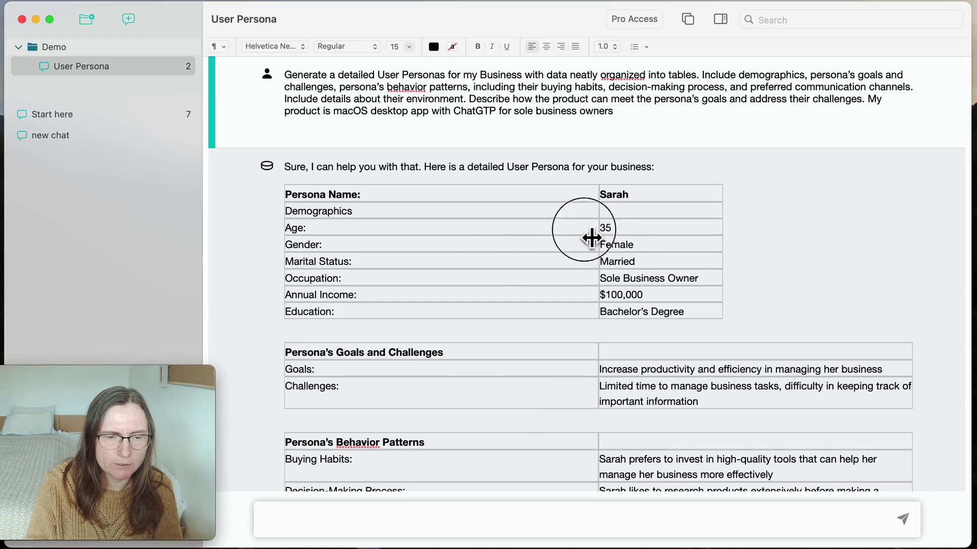
{"action": "left_click_drag", "start_coordinate": [598, 238], "coordinate": [433, 238]}
{"action": "scroll", "coordinate": [600, 298], "scroll_direction": "down", "scroll_amount": 2}
{"action": "left_click_drag", "start_coordinate": [599, 303], "coordinate": [508, 303]}
{"action": "scroll", "coordinate": [509, 303], "scroll_direction": "up", "scroll_amount": 2}
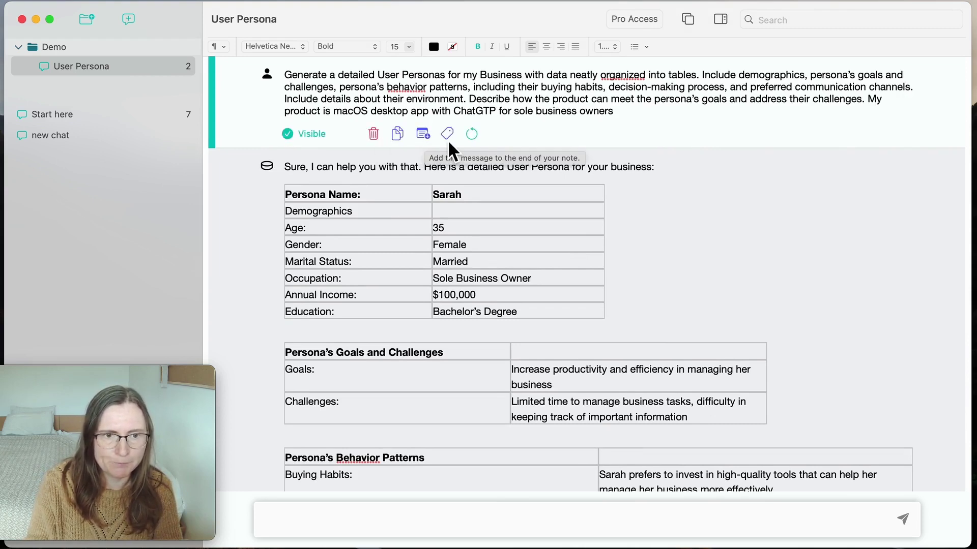
{"action": "left_click", "coordinate": [473, 134]}
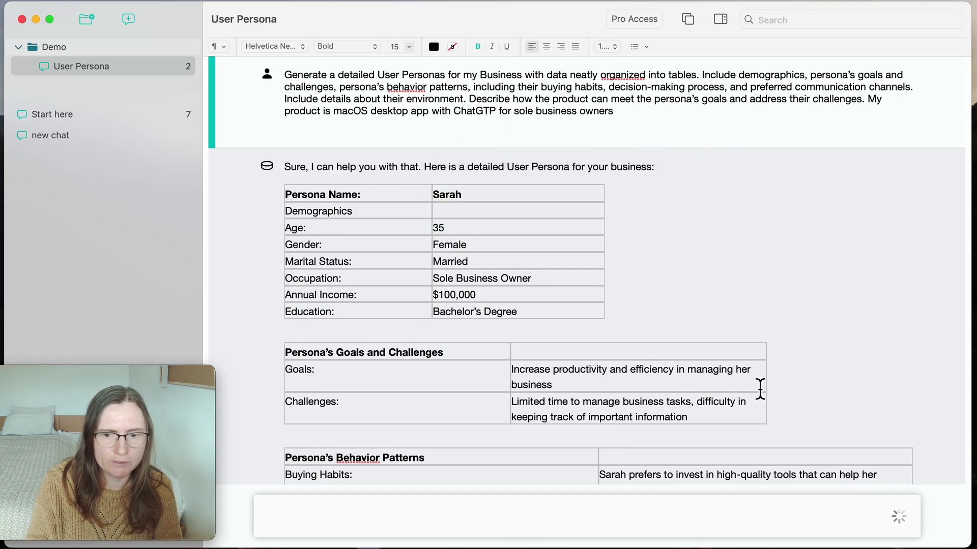
{"action": "scroll", "coordinate": [760, 386], "scroll_direction": "up", "scroll_amount": 3}
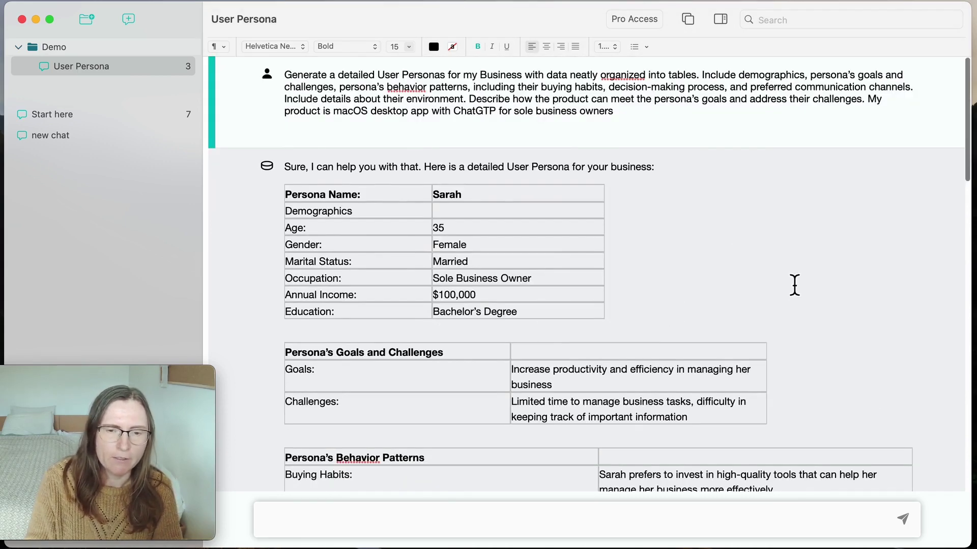
{"action": "scroll", "coordinate": [794, 286], "scroll_direction": "down", "scroll_amount": 10}
{"action": "scroll", "coordinate": [793, 285], "scroll_direction": "down", "scroll_amount": 8}
{"action": "scroll", "coordinate": [794, 285], "scroll_direction": "down", "scroll_amount": 4}
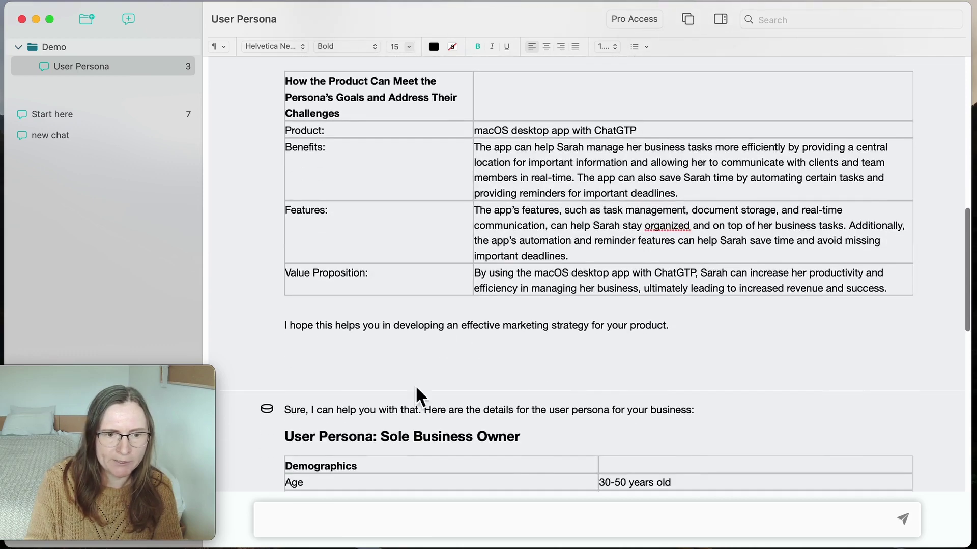
Step: Create a 'user persona' tag on the Sarah response and apply it to the later response
{"action": "mouse_move", "coordinate": [427, 359]}
{"action": "left_click", "coordinate": [449, 376]}
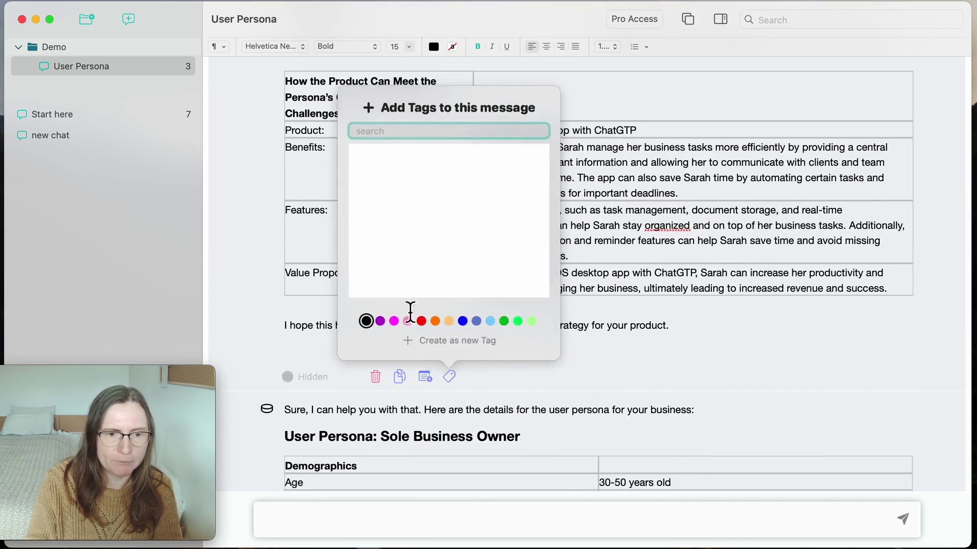
{"action": "type", "text": "pe"}
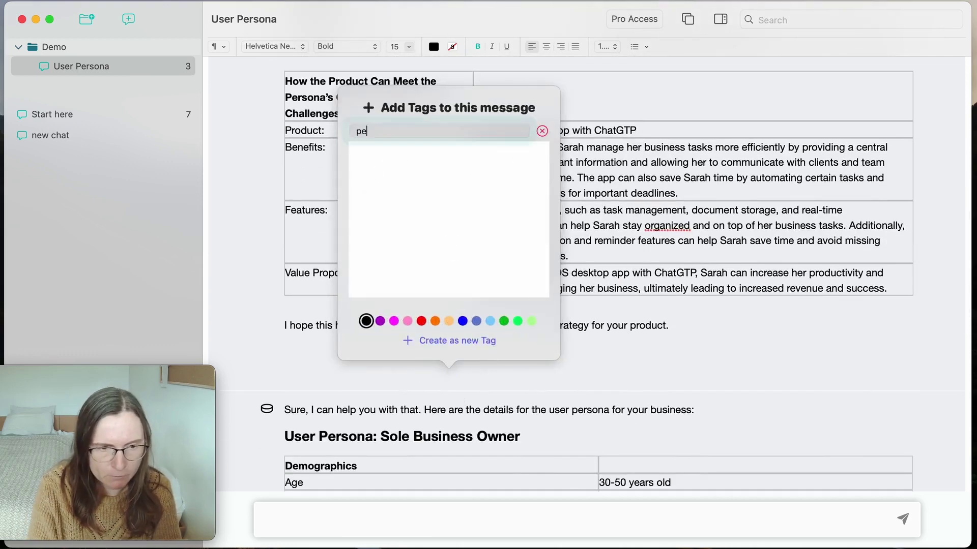
{"action": "type", "text": "rson"}
{"action": "key", "text": "super+a"}
{"action": "type", "text": "user per"}
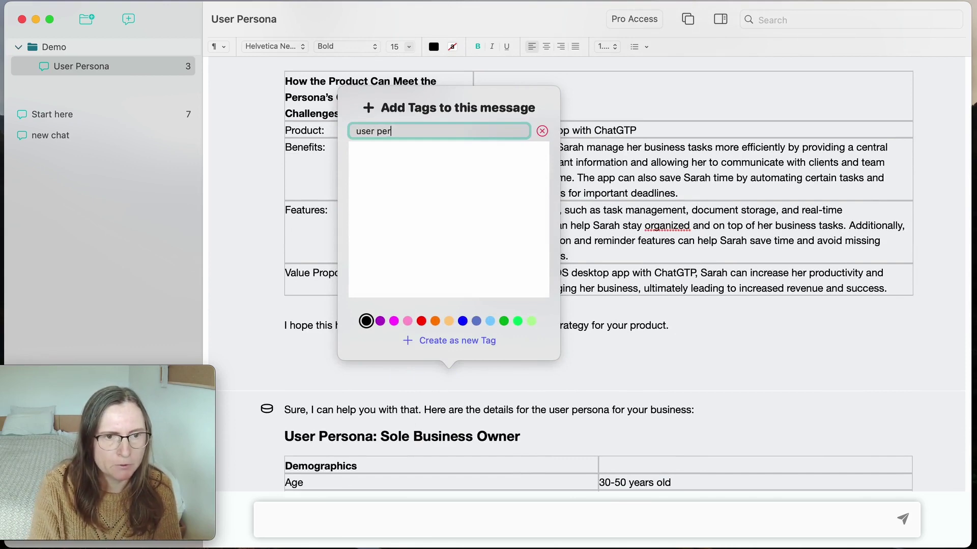
{"action": "type", "text": "sona"}
{"action": "left_click", "coordinate": [449, 340]}
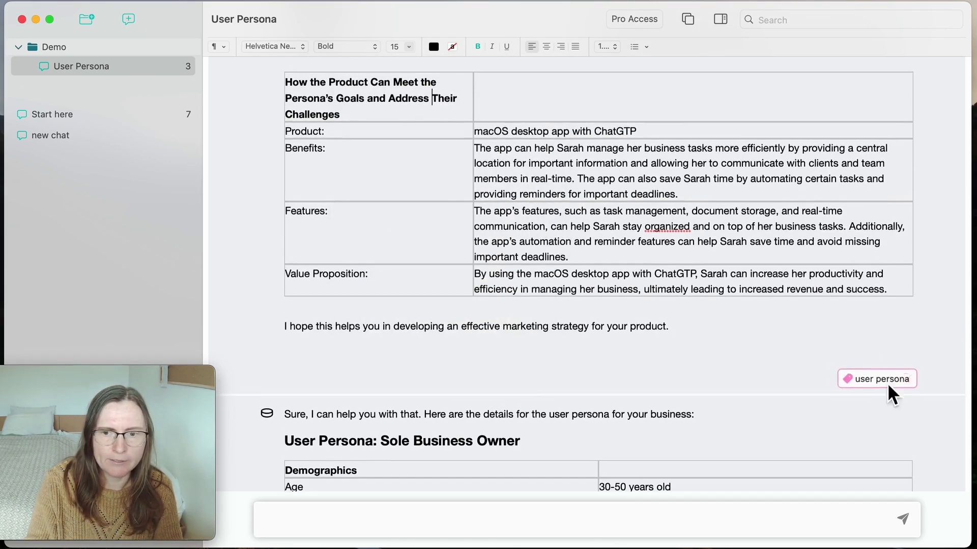
{"action": "scroll", "coordinate": [690, 307], "scroll_direction": "down", "scroll_amount": 5}
{"action": "scroll", "coordinate": [688, 307], "scroll_direction": "down", "scroll_amount": 5}
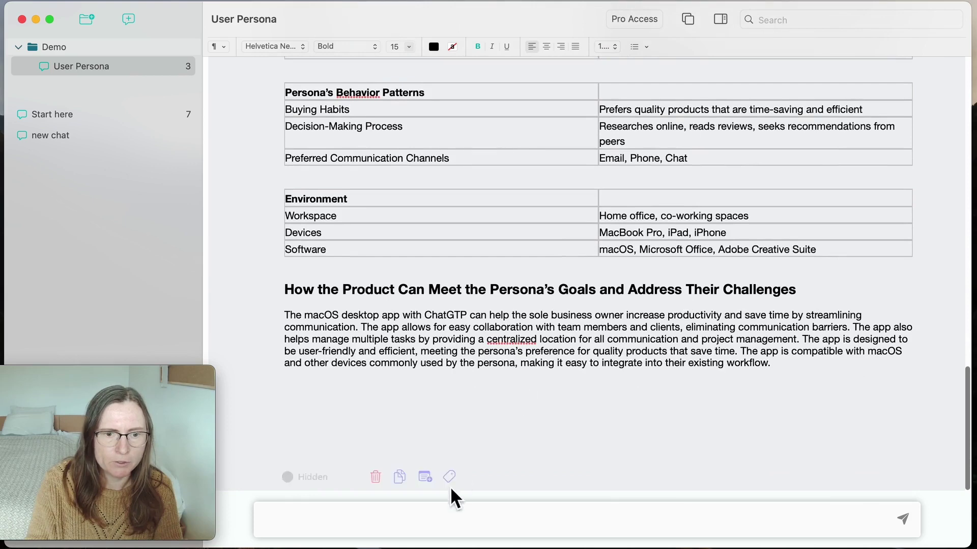
{"action": "left_click", "coordinate": [449, 477]}
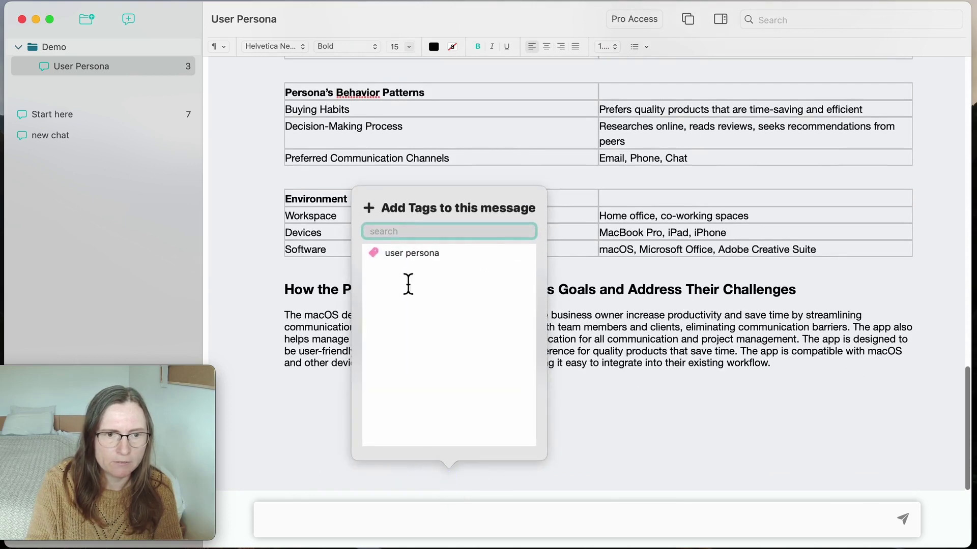
{"action": "left_click", "coordinate": [408, 252]}
{"action": "left_click", "coordinate": [449, 439]}
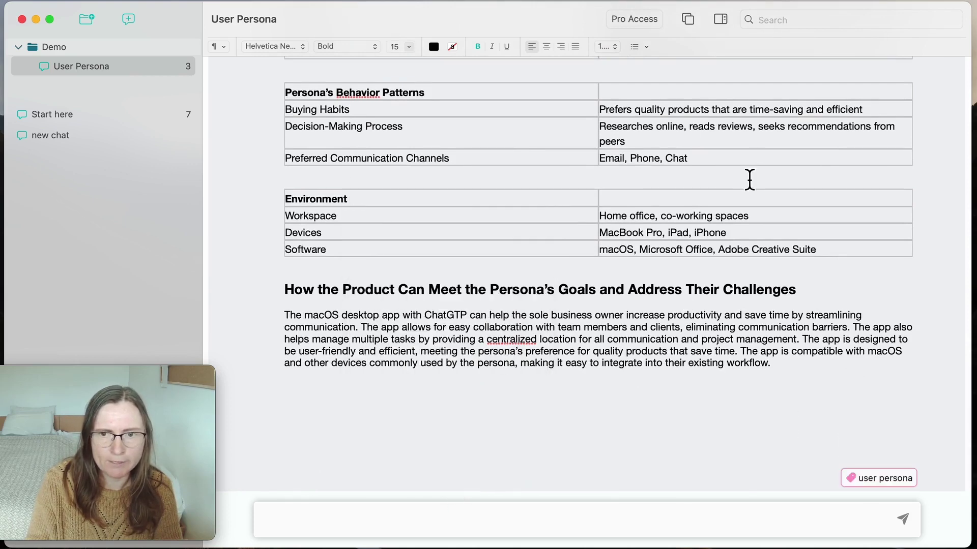
{"action": "scroll", "coordinate": [750, 182], "scroll_direction": "up", "scroll_amount": 5}
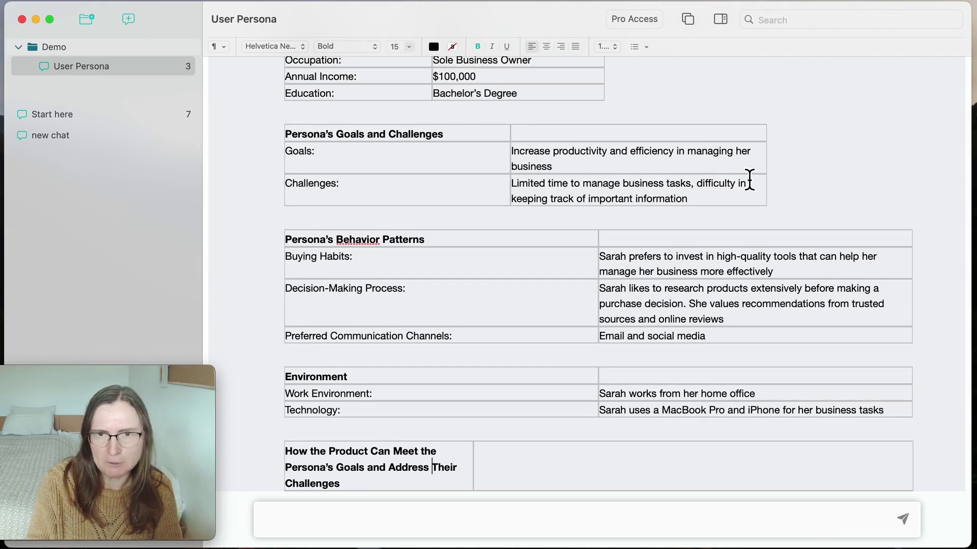
{"action": "scroll", "coordinate": [750, 182], "scroll_direction": "up", "scroll_amount": 5}
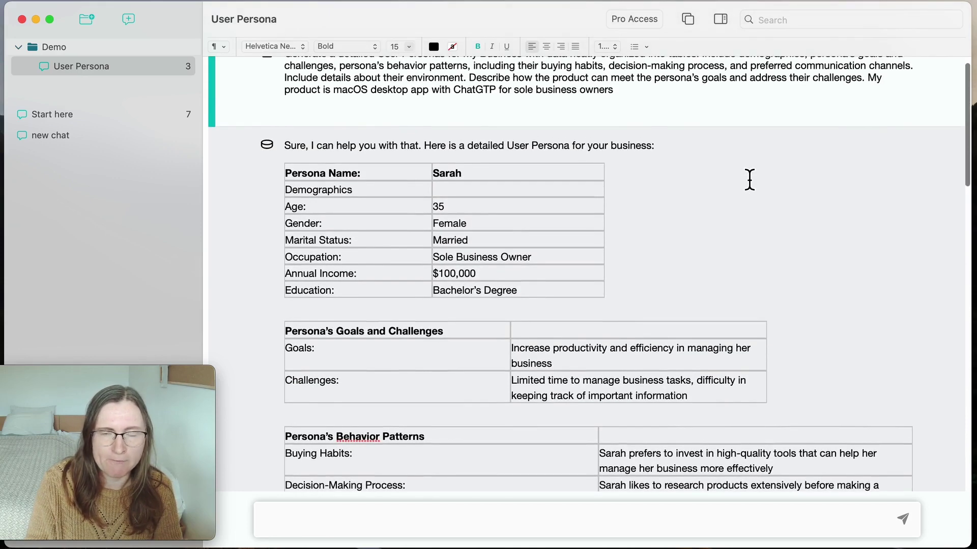
Step: Search the User Persona chat with the 'Messages with tags' filter, clearing the previous search word
{"action": "key", "text": "super+f"}
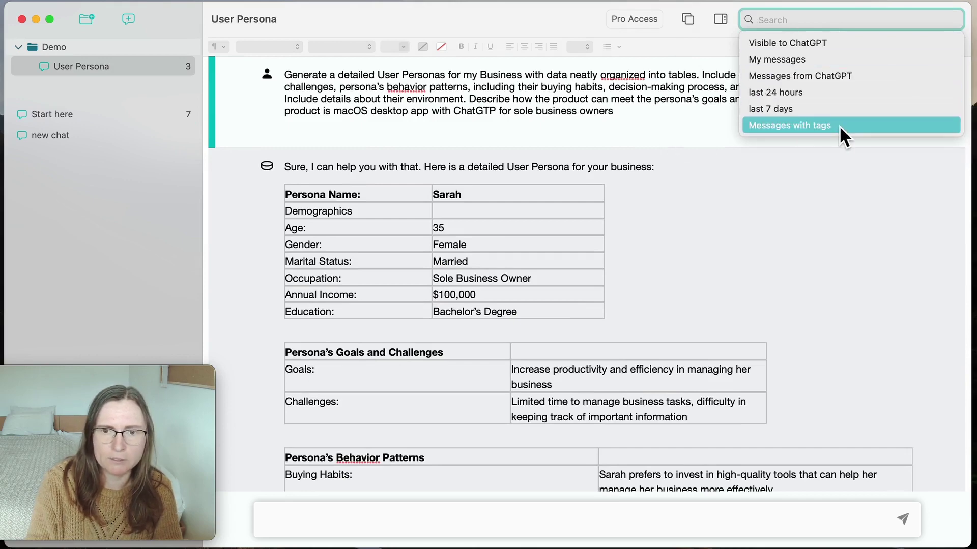
{"action": "left_click", "coordinate": [794, 127]}
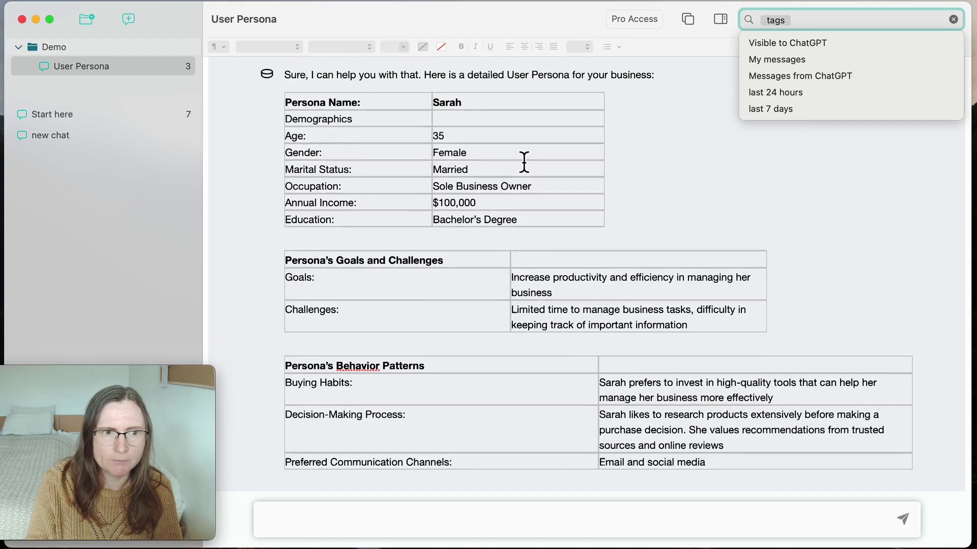
{"action": "scroll", "coordinate": [417, 266], "scroll_direction": "down", "scroll_amount": 5}
{"action": "scroll", "coordinate": [417, 266], "scroll_direction": "up", "scroll_amount": 10}
{"action": "scroll", "coordinate": [417, 265], "scroll_direction": "up", "scroll_amount": 5}
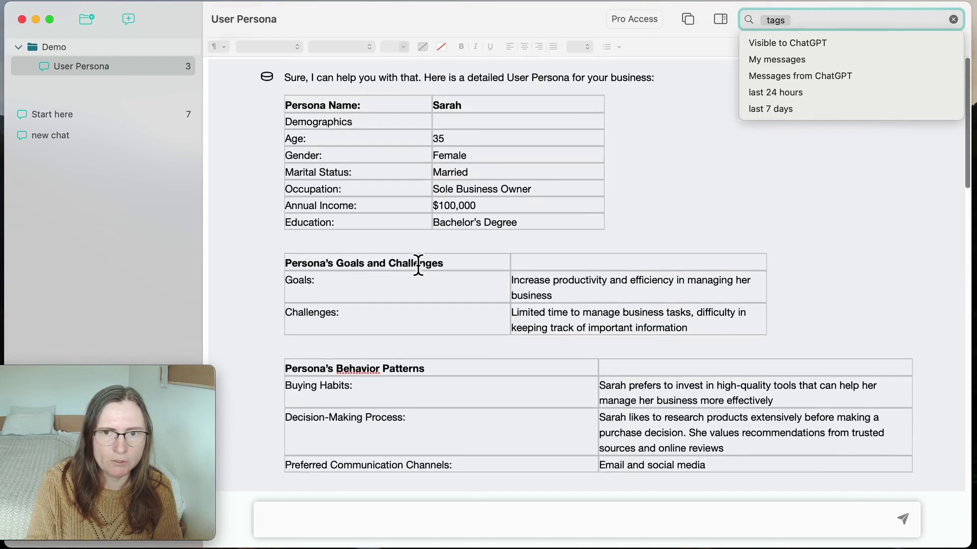
{"action": "type", "text": " sa"}
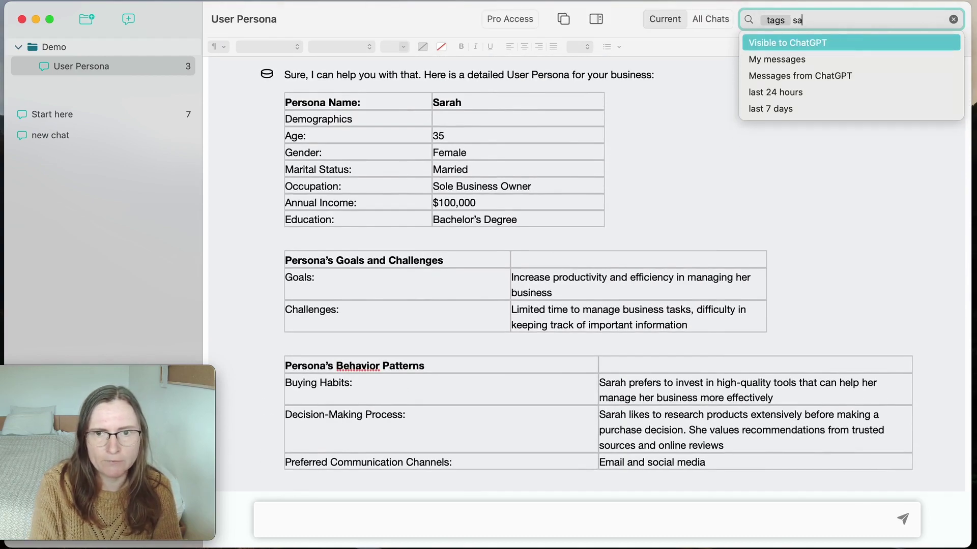
{"action": "type", "text": "rah"}
{"action": "key", "text": "BackSpace"}
{"action": "key", "text": "BackSpace"}
{"action": "key", "text": "BackSpace"}
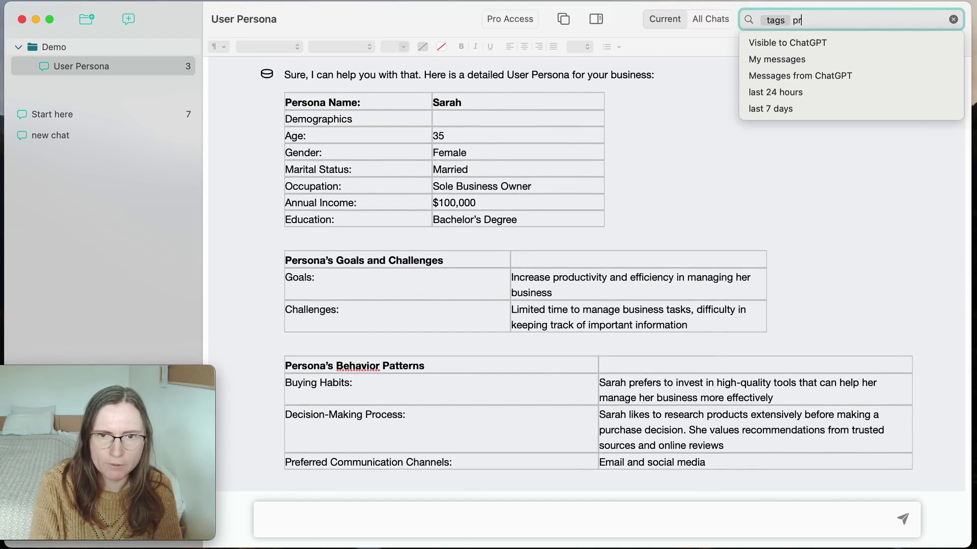
{"action": "type", "text": "produc"}
{"action": "scroll", "coordinate": [586, 277], "scroll_direction": "down", "scroll_amount": 5}
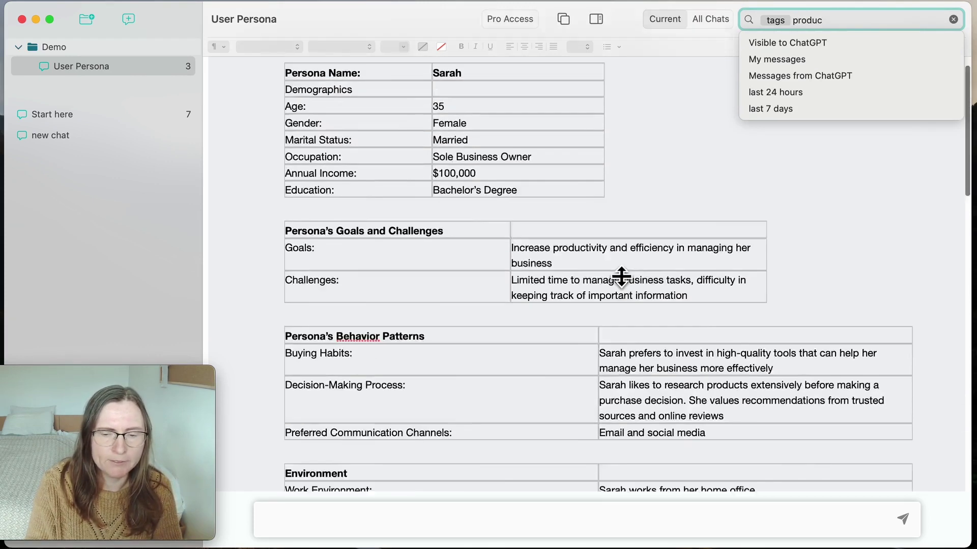
{"action": "scroll", "coordinate": [611, 278], "scroll_direction": "down", "scroll_amount": 10}
{"action": "scroll", "coordinate": [614, 336], "scroll_direction": "down", "scroll_amount": 5}
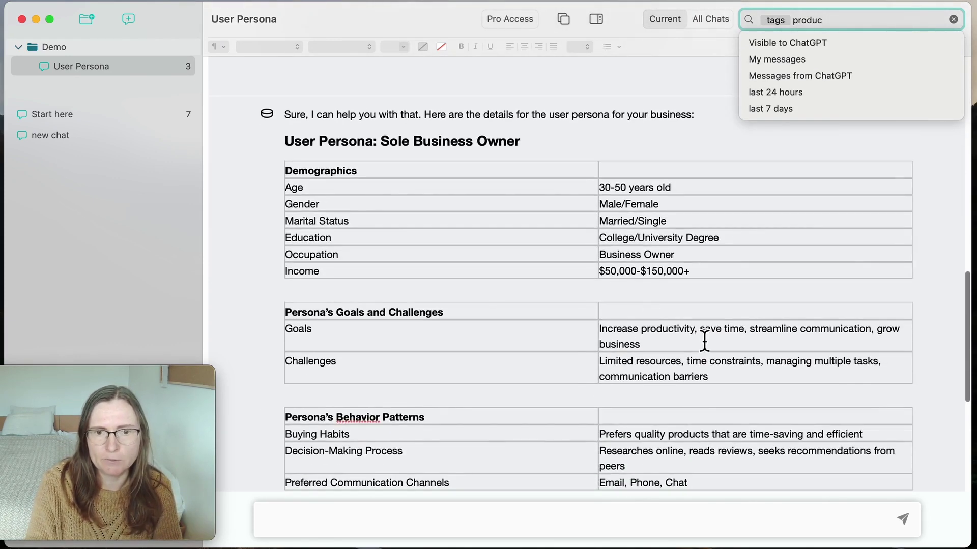
{"action": "scroll", "coordinate": [704, 341], "scroll_direction": "up", "scroll_amount": 5}
{"action": "scroll", "coordinate": [704, 341], "scroll_direction": "up", "scroll_amount": 5}
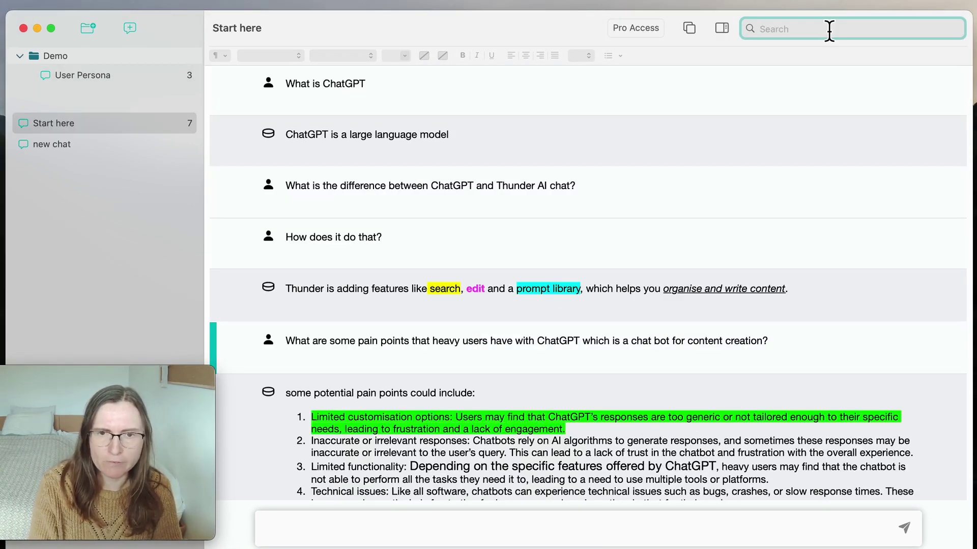
{"action": "type", "text": "u"}
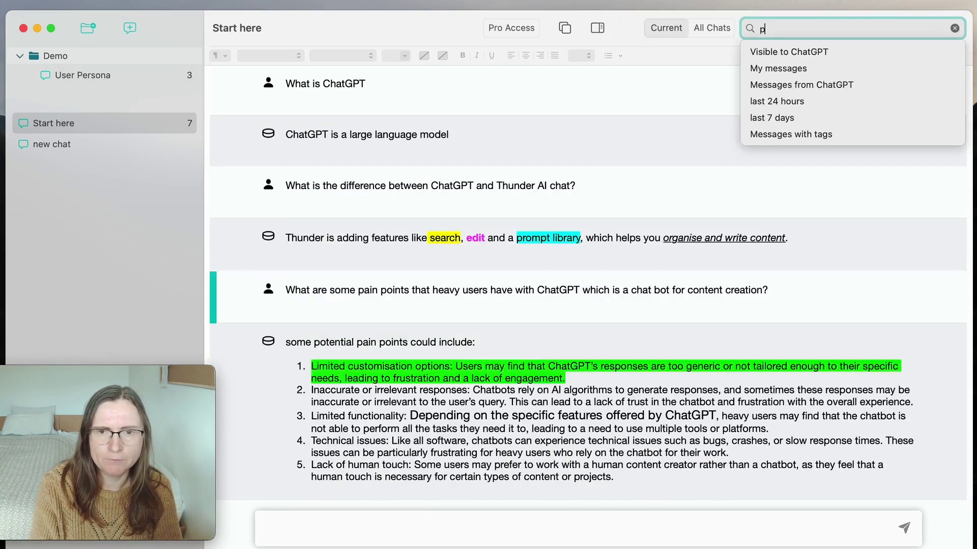
{"action": "type", "text": "ser"}
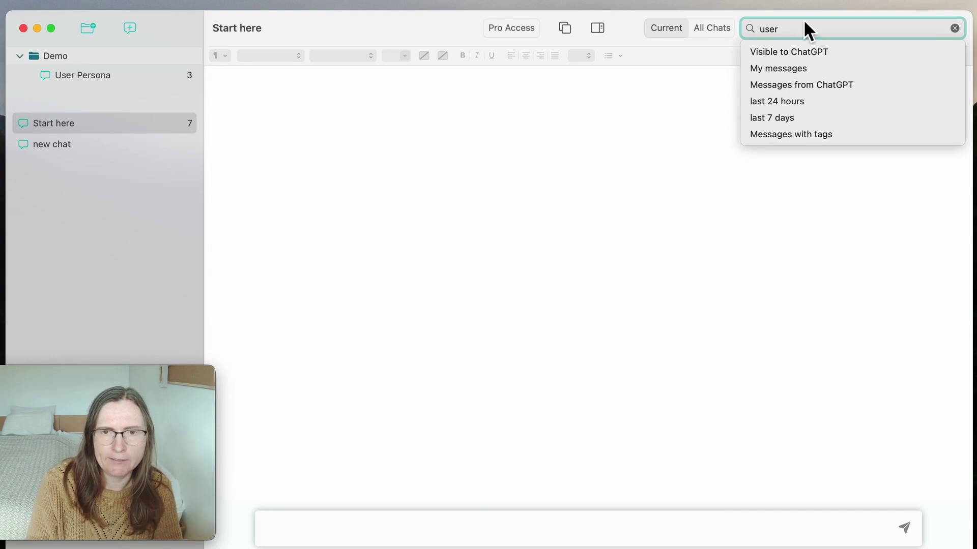
Step: Widen the 'user' search to All Chats, open User Persona from a result, and search there
{"action": "left_click", "coordinate": [711, 28]}
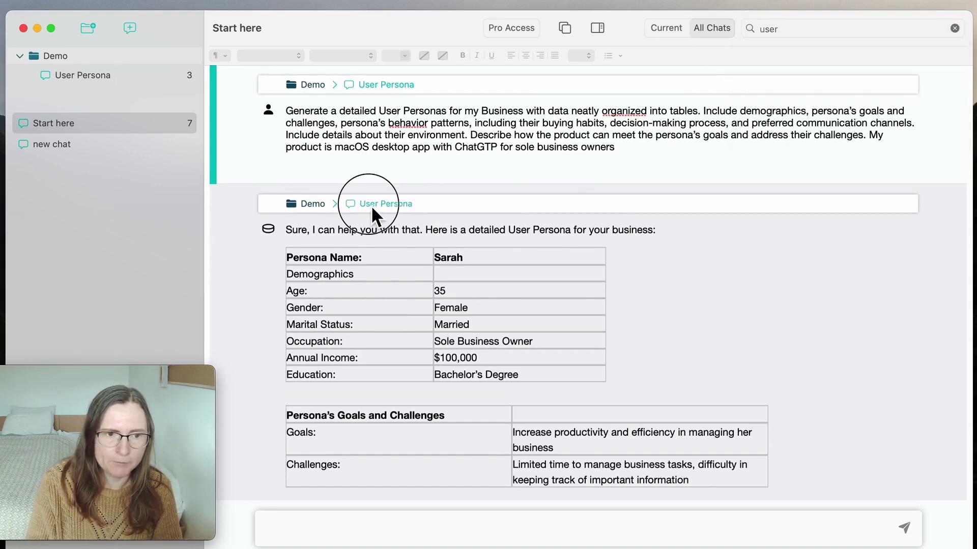
{"action": "left_click", "coordinate": [385, 204]}
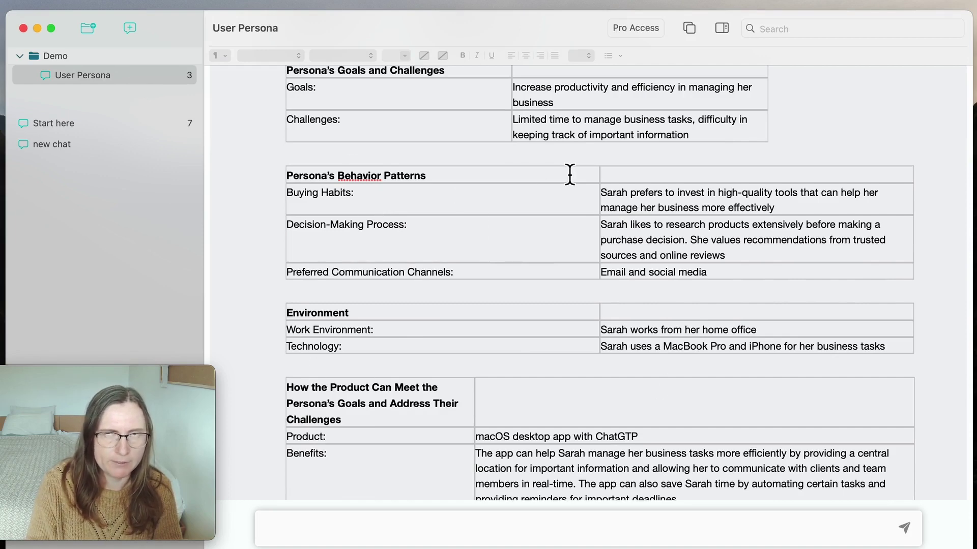
{"action": "scroll", "coordinate": [569, 175], "scroll_direction": "up", "scroll_amount": 8}
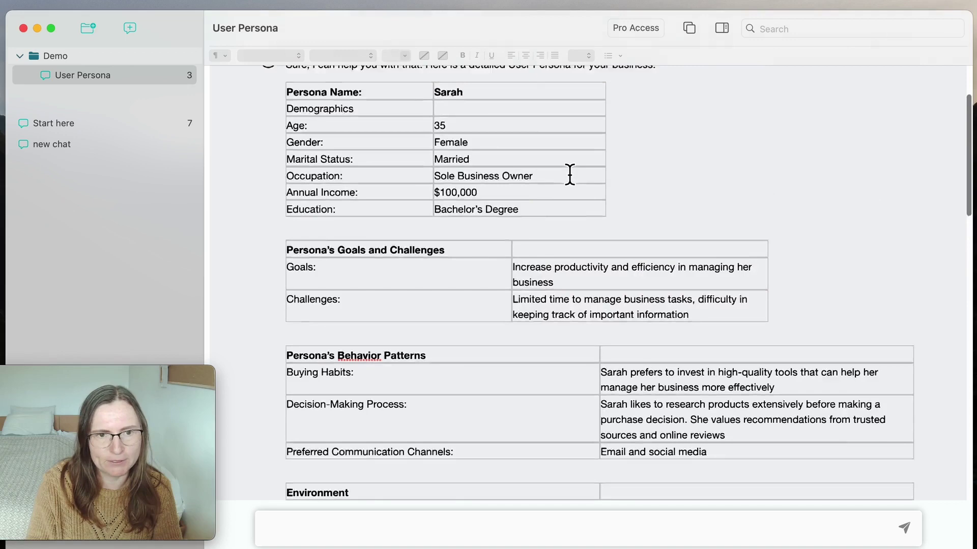
{"action": "left_click", "coordinate": [839, 28]}
{"action": "type", "text": "user"}
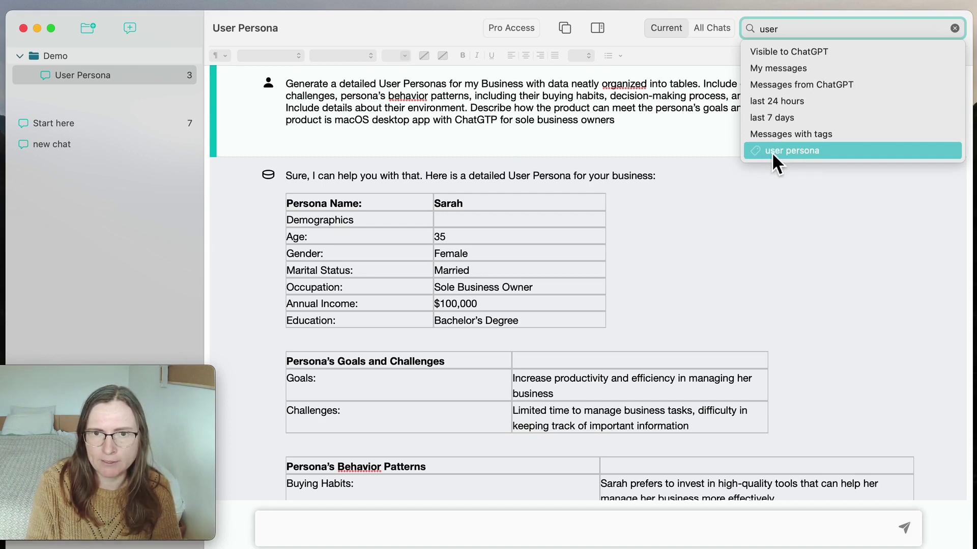
Step: Filter the chat to 'user persona' tagged messages, then clear the filter
{"action": "left_click", "coordinate": [795, 152]}
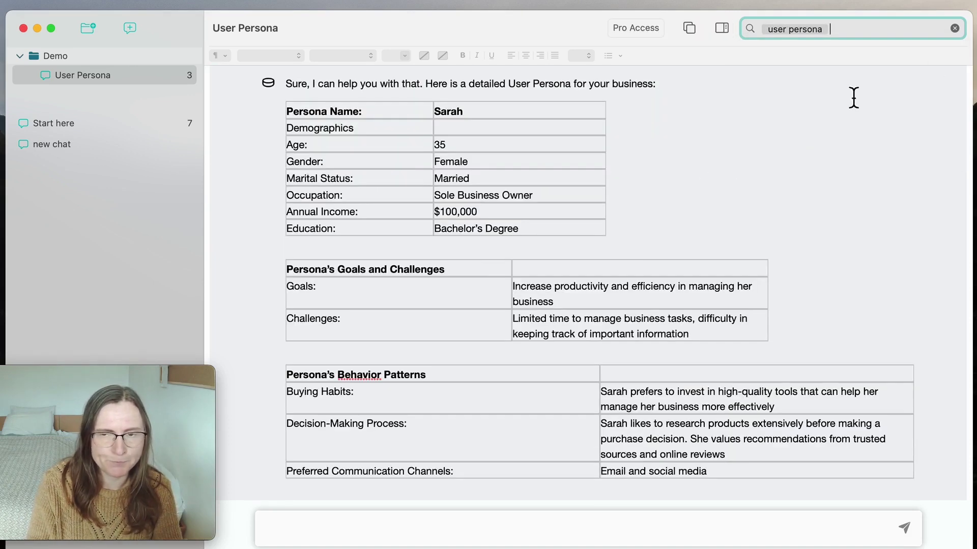
{"action": "key", "text": "Escape"}
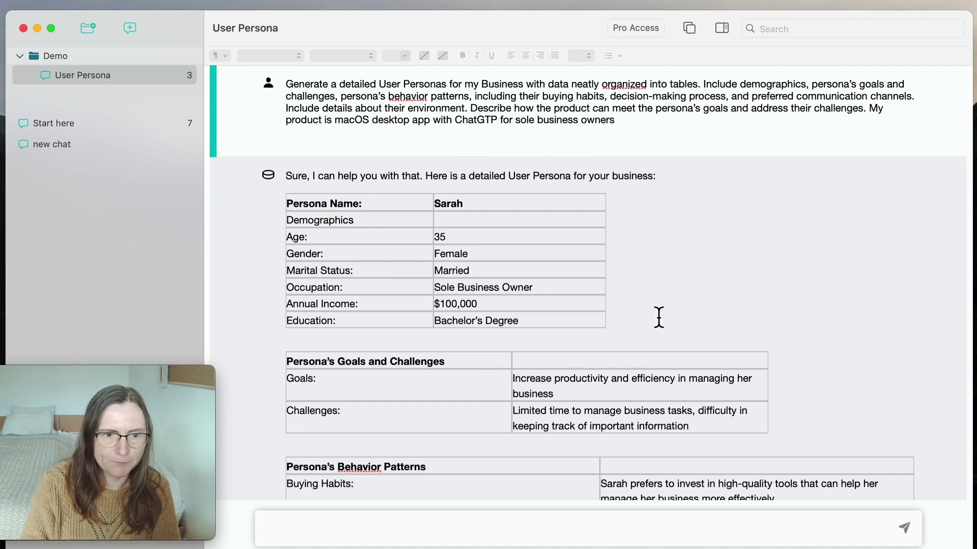
{"action": "scroll", "coordinate": [659, 318], "scroll_direction": "down", "scroll_amount": 10}
Step: Ask the AI 'What are her goals?' as a follow-up question
{"action": "left_click", "coordinate": [416, 530]}
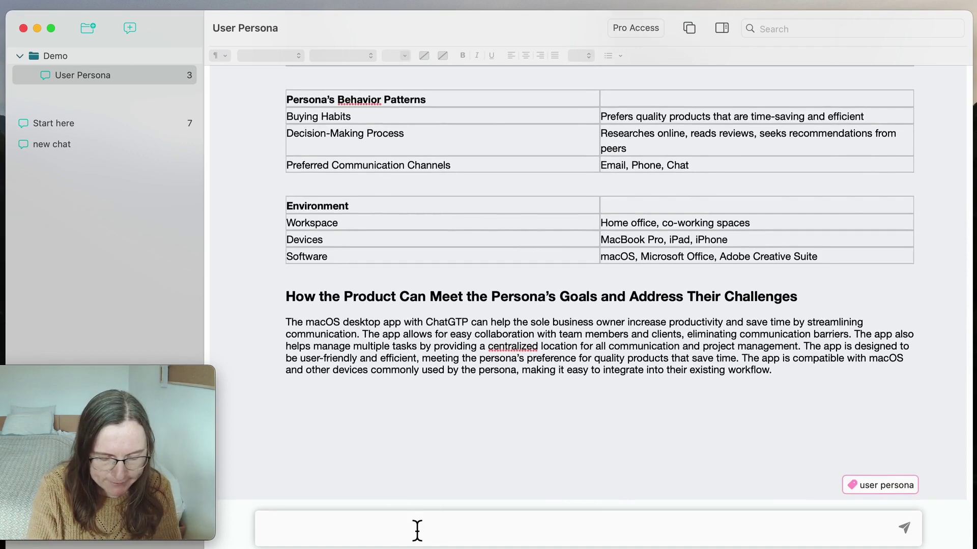
{"action": "type", "text": "What are her"}
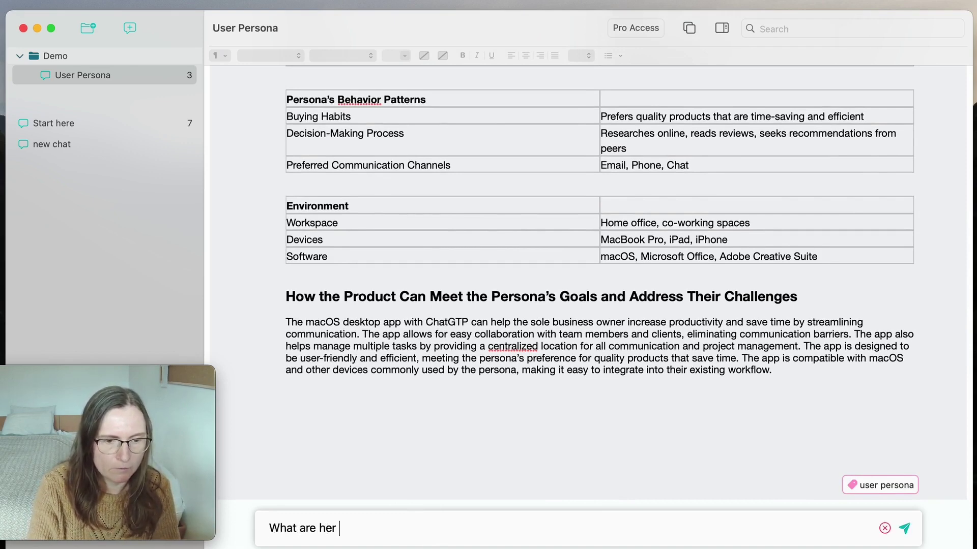
{"action": "type", "text": "goals?"}
{"action": "key", "text": "Return"}
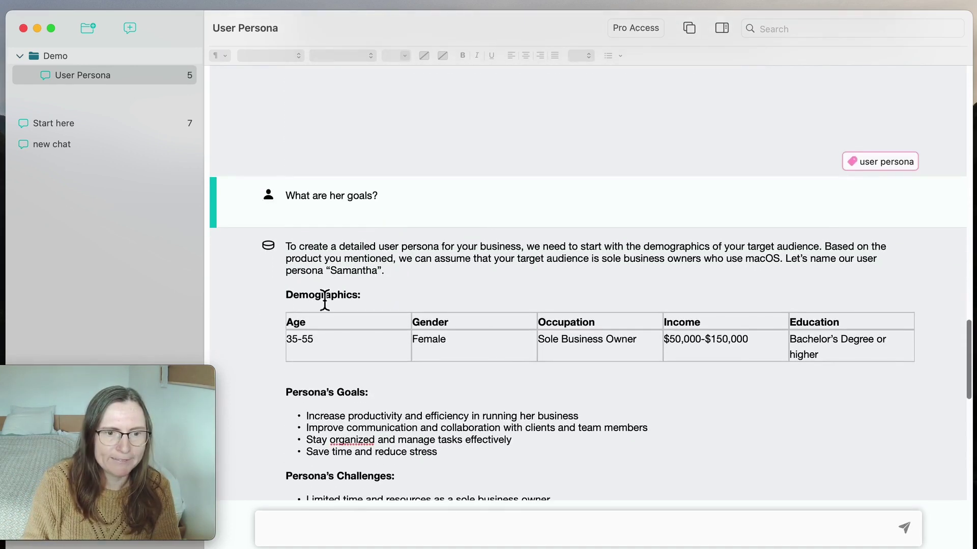
{"action": "scroll", "coordinate": [588, 333], "scroll_direction": "down", "scroll_amount": 5}
{"action": "scroll", "coordinate": [470, 295], "scroll_direction": "down", "scroll_amount": 1}
{"action": "scroll", "coordinate": [532, 194], "scroll_direction": "up", "scroll_amount": 4}
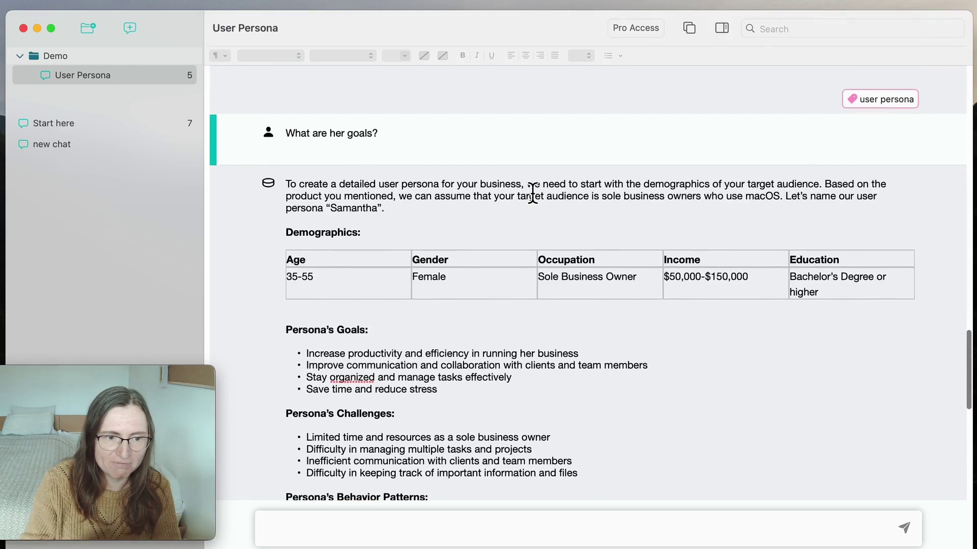
{"action": "scroll", "coordinate": [640, 315], "scroll_direction": "down", "scroll_amount": 15}
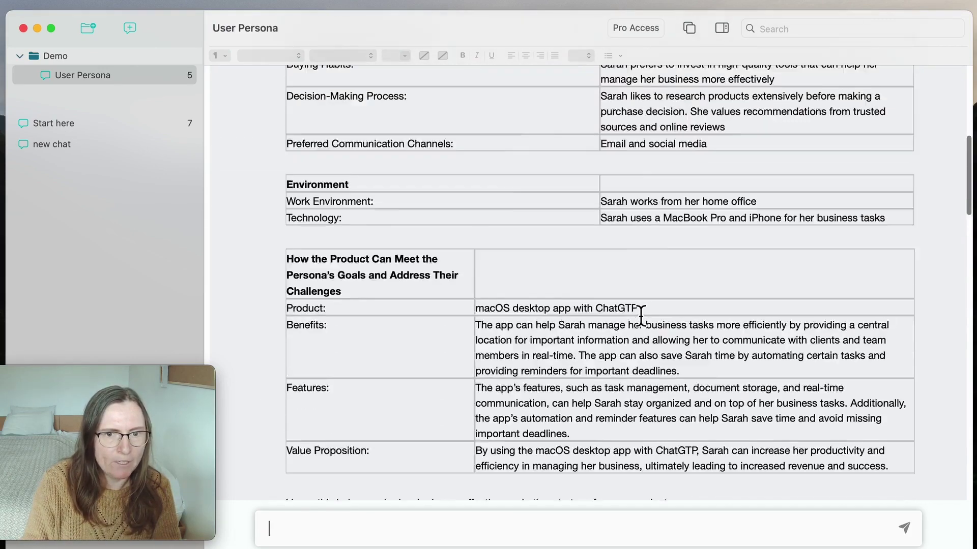
{"action": "scroll", "coordinate": [641, 315], "scroll_direction": "up", "scroll_amount": 10}
{"action": "scroll", "coordinate": [439, 308], "scroll_direction": "down", "scroll_amount": 12}
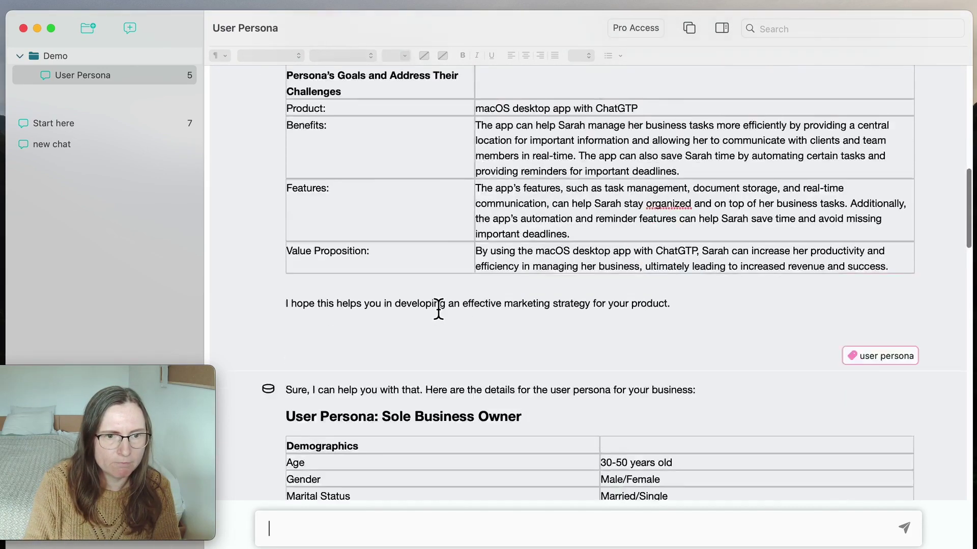
{"action": "scroll", "coordinate": [439, 309], "scroll_direction": "down", "scroll_amount": 8}
{"action": "scroll", "coordinate": [439, 309], "scroll_direction": "down", "scroll_amount": 2}
Step: Replace 'Marital Status' with 'Name' and 'Married/Single' with 'John', then make the persona visible to the AI
{"action": "left_click", "coordinate": [388, 230]}
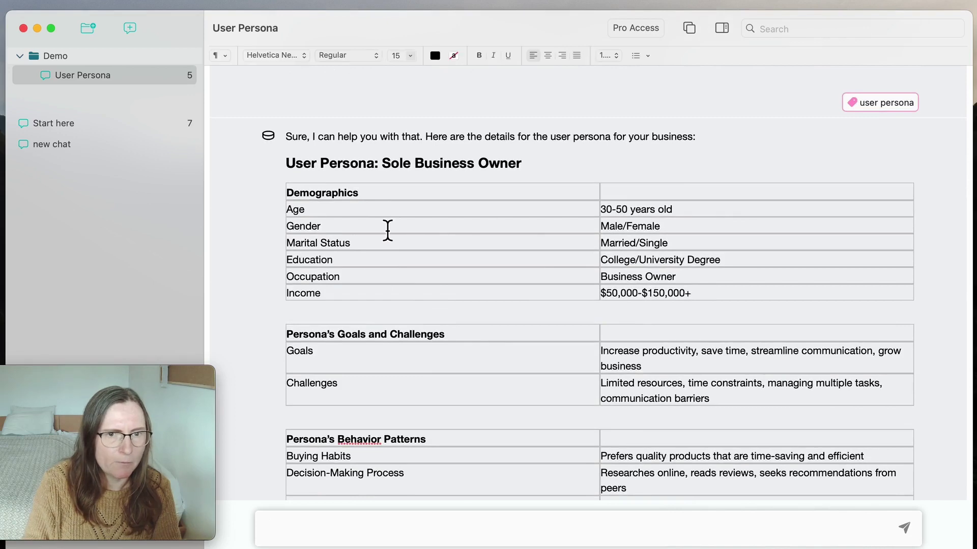
{"action": "left_click", "coordinate": [320, 231]}
{"action": "scroll", "coordinate": [405, 237], "scroll_direction": "up", "scroll_amount": 1}
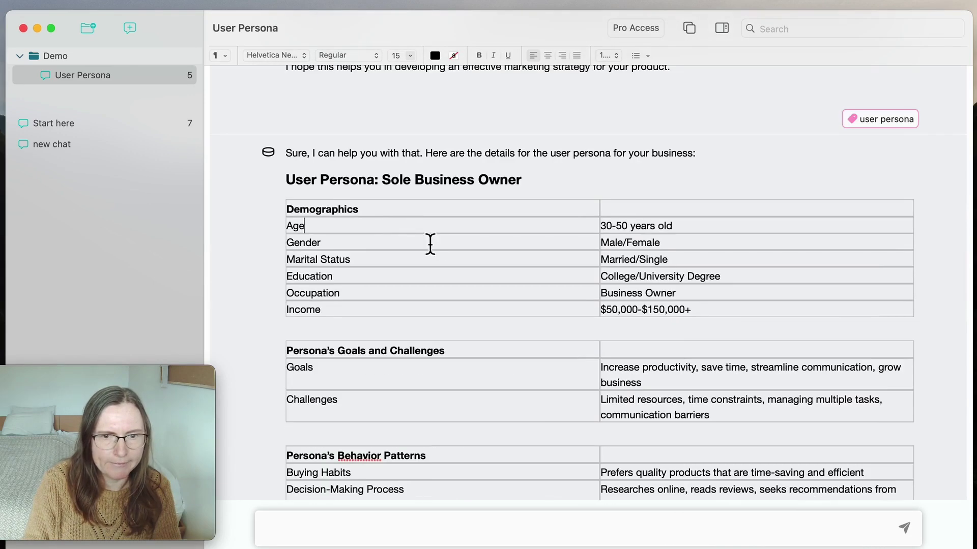
{"action": "left_click_drag", "start_coordinate": [352, 260], "coordinate": [284, 259]}
{"action": "type", "text": "Name"}
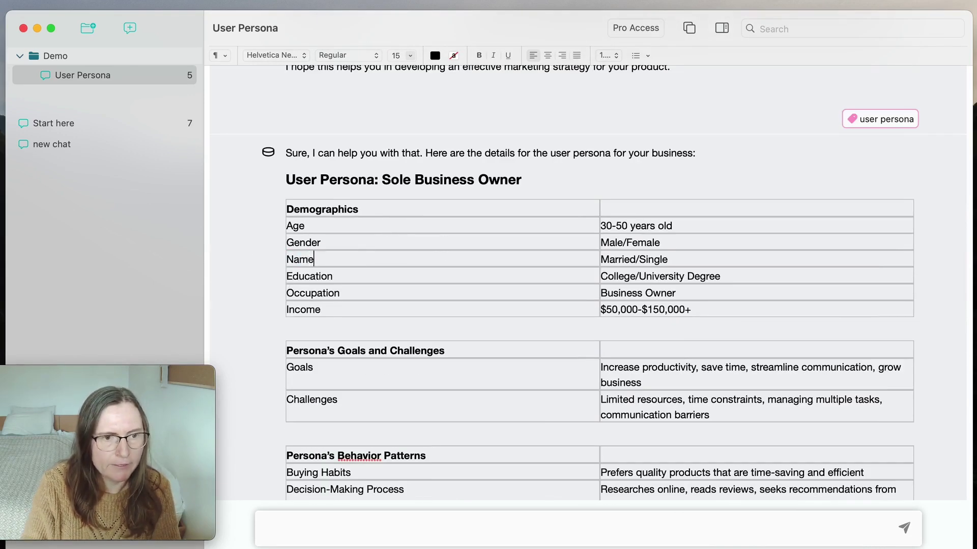
{"action": "left_click_drag", "start_coordinate": [670, 259], "coordinate": [600, 259]}
{"action": "type", "text": "John"}
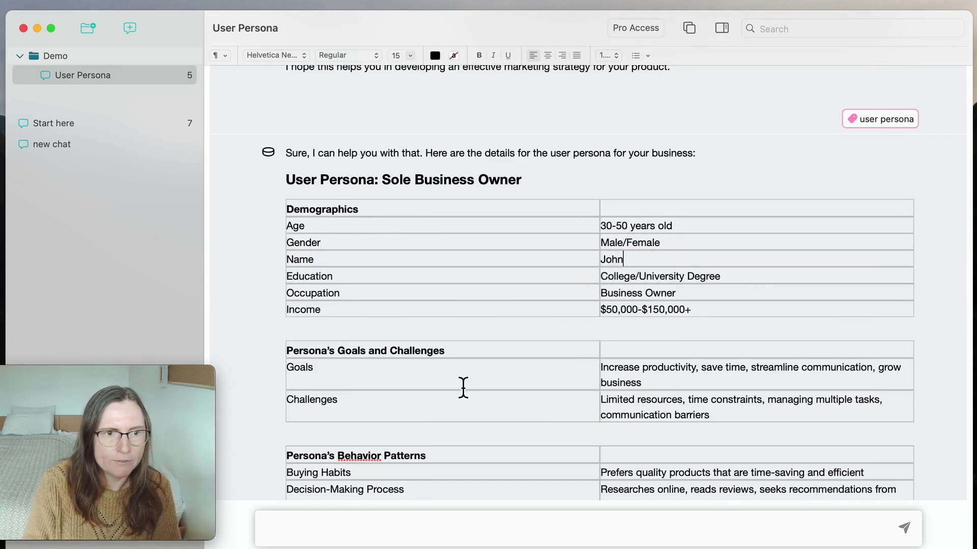
{"action": "scroll", "coordinate": [480, 230], "scroll_direction": "down", "scroll_amount": 4}
{"action": "scroll", "coordinate": [480, 229], "scroll_direction": "down", "scroll_amount": 5}
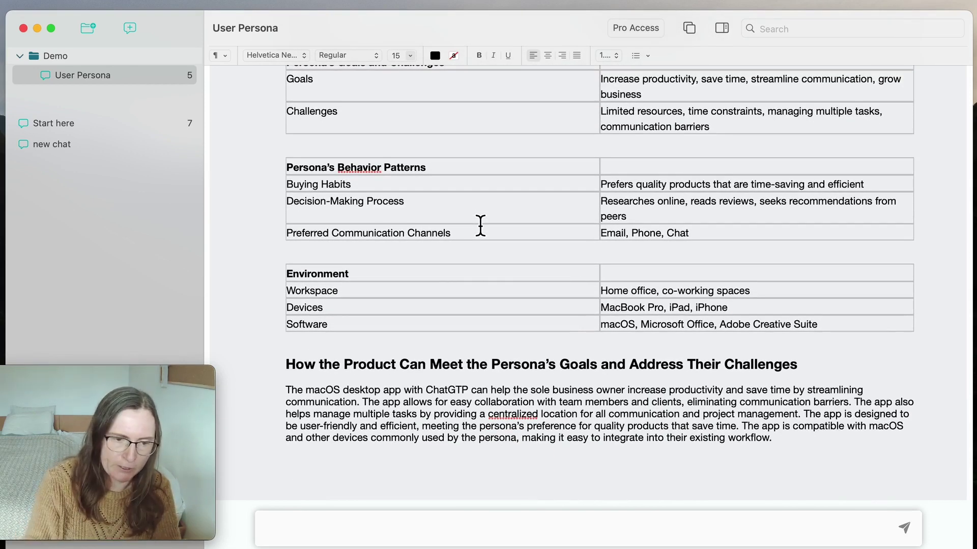
{"action": "scroll", "coordinate": [480, 226], "scroll_direction": "down", "scroll_amount": 4}
{"action": "scroll", "coordinate": [479, 226], "scroll_direction": "down", "scroll_amount": 2}
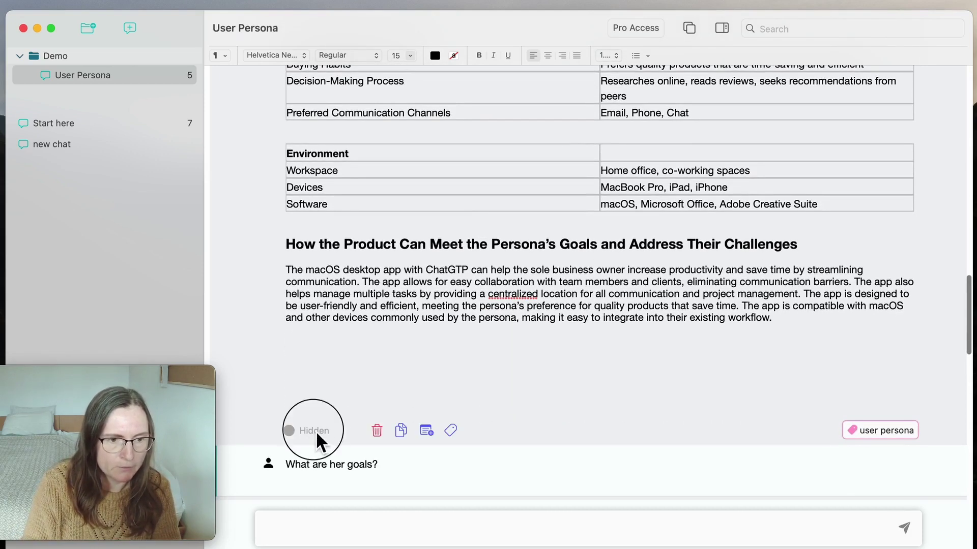
{"action": "left_click", "coordinate": [315, 431]}
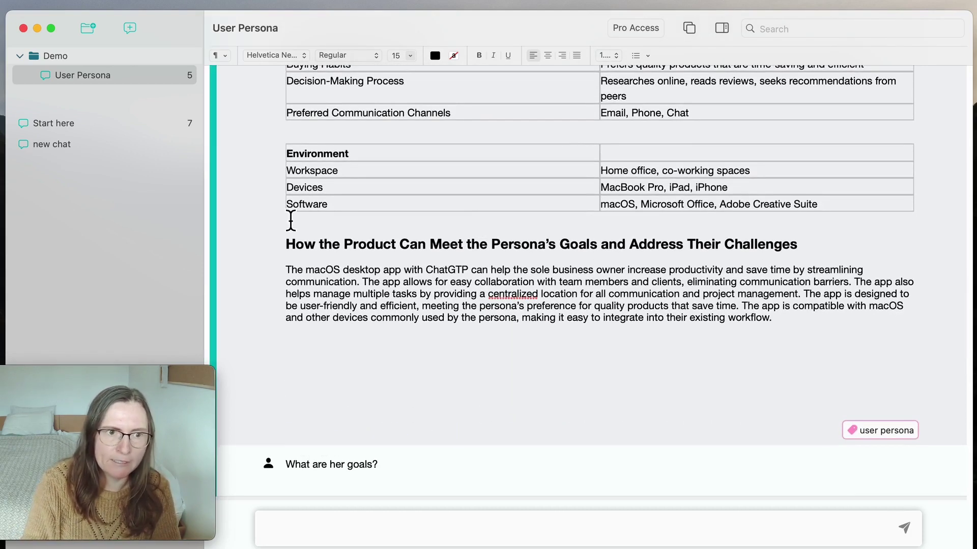
{"action": "scroll", "coordinate": [290, 222], "scroll_direction": "down", "scroll_amount": 8}
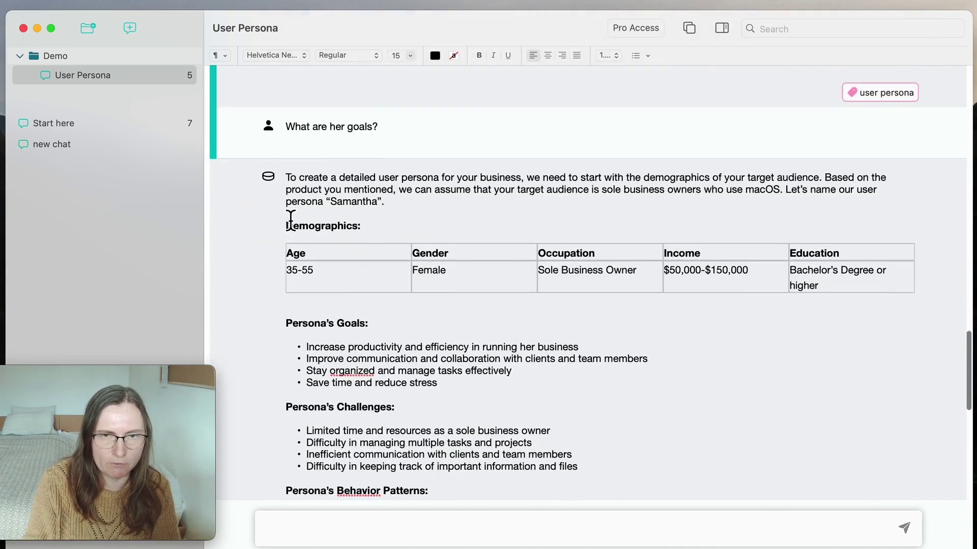
{"action": "scroll", "coordinate": [290, 221], "scroll_direction": "down", "scroll_amount": 2}
{"action": "scroll", "coordinate": [291, 222], "scroll_direction": "down", "scroll_amount": 10}
{"action": "scroll", "coordinate": [290, 223], "scroll_direction": "down", "scroll_amount": 3}
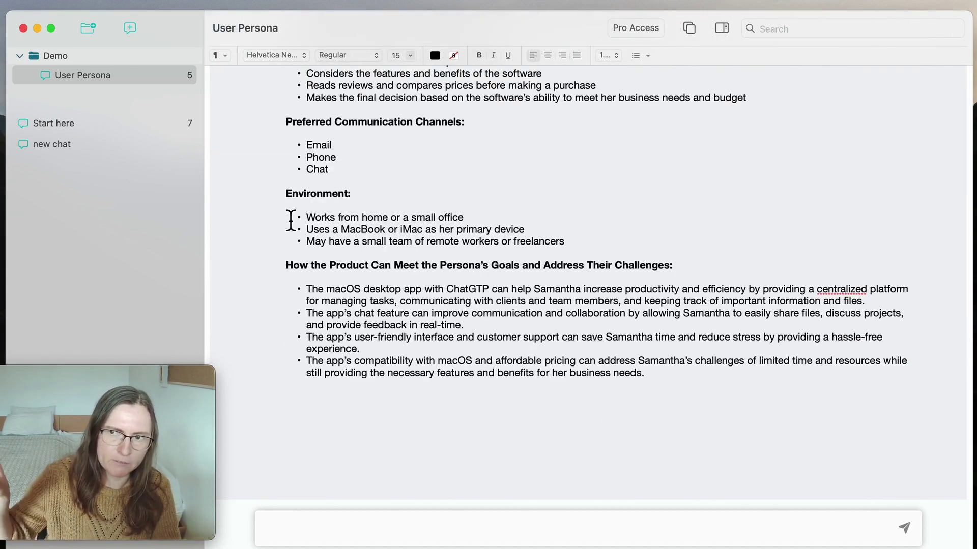
{"action": "scroll", "coordinate": [290, 222], "scroll_direction": "up", "scroll_amount": 10}
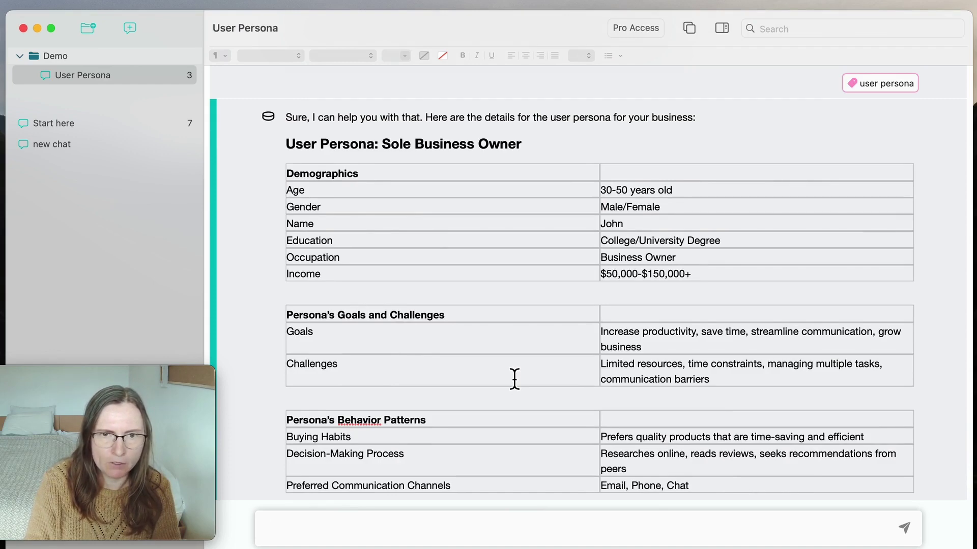
{"action": "scroll", "coordinate": [514, 379], "scroll_direction": "down", "scroll_amount": 5}
{"action": "scroll", "coordinate": [515, 380], "scroll_direction": "down", "scroll_amount": 5}
{"action": "type", "text": "W"}
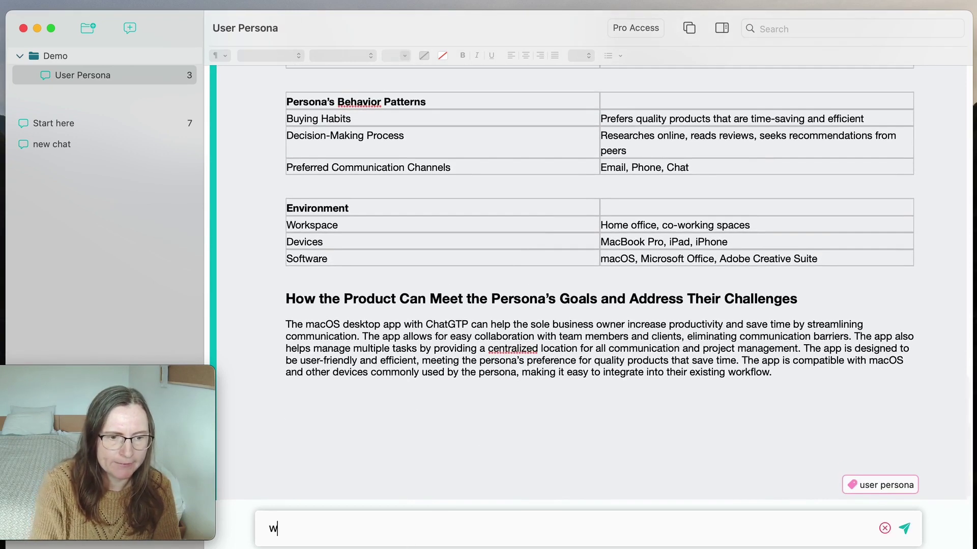
{"action": "type", "text": "hat value would h"}
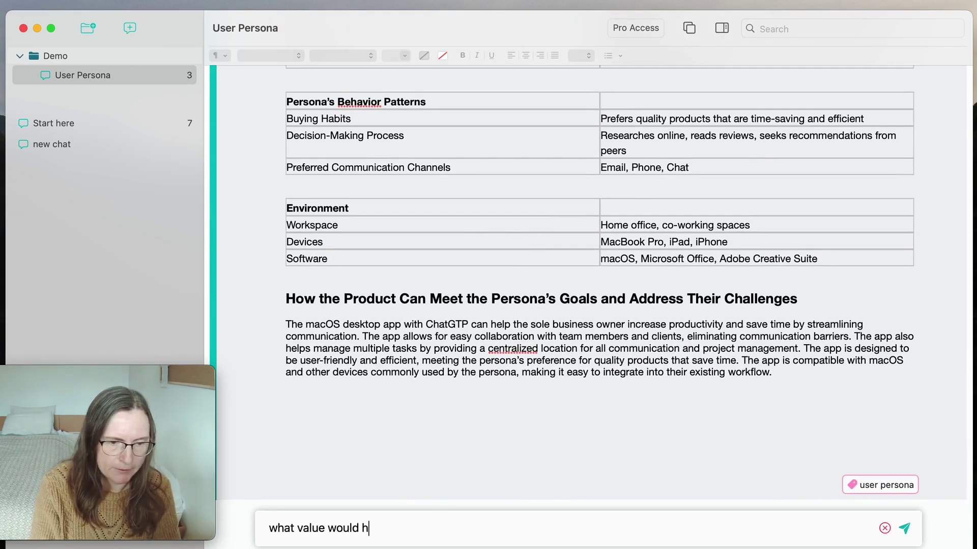
{"action": "type", "text": "e gain from an ai "}
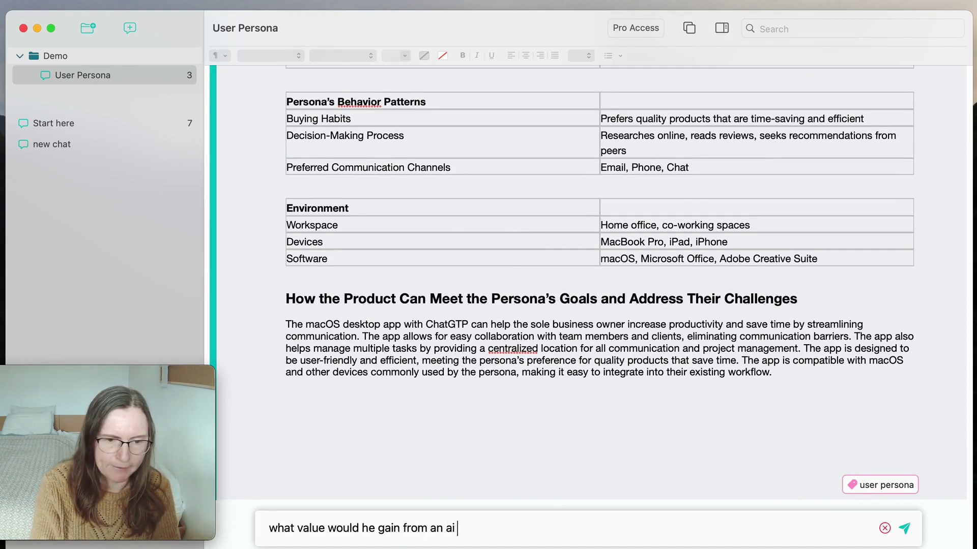
{"action": "type", "text": "content gen"}
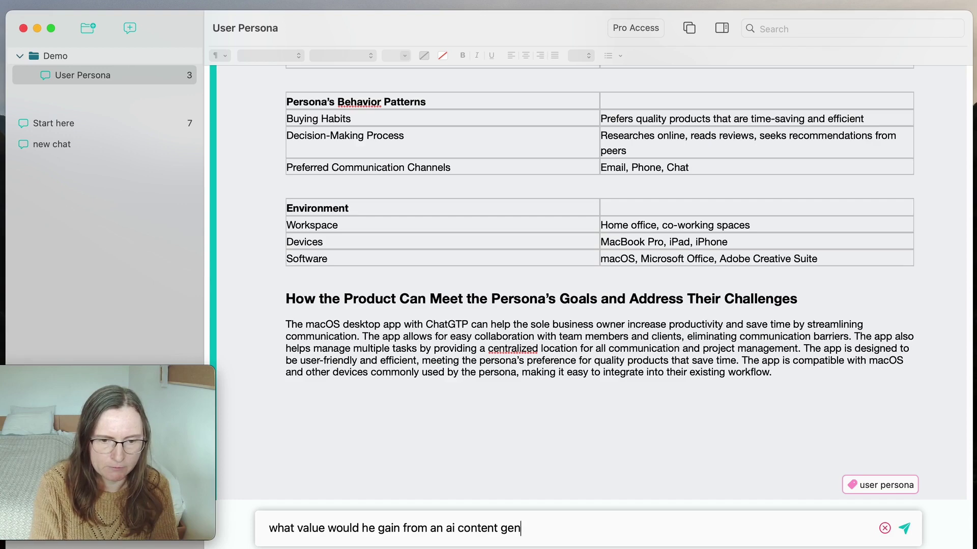
{"action": "type", "text": "eration app"}
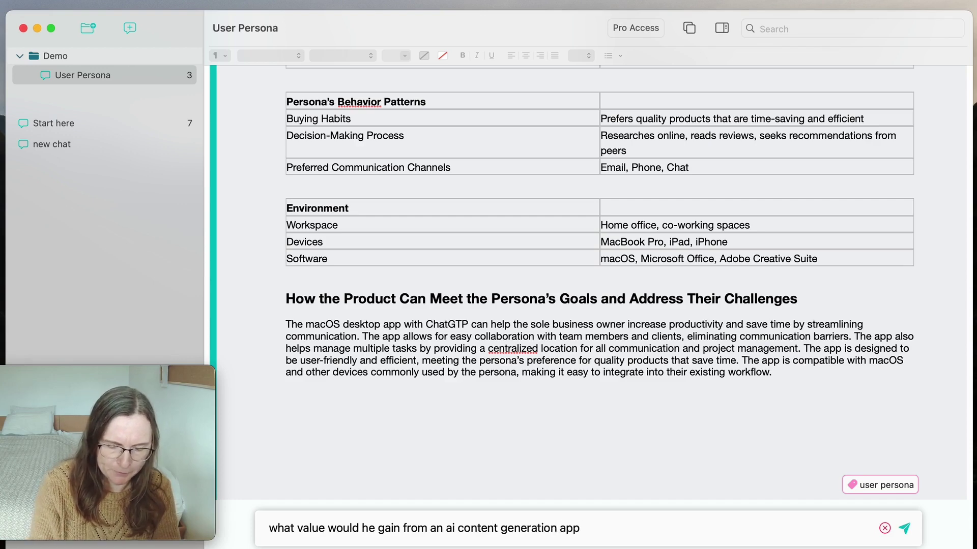
Step: Ask what value John would gain from an AI content generation app
{"action": "key", "text": "Return"}
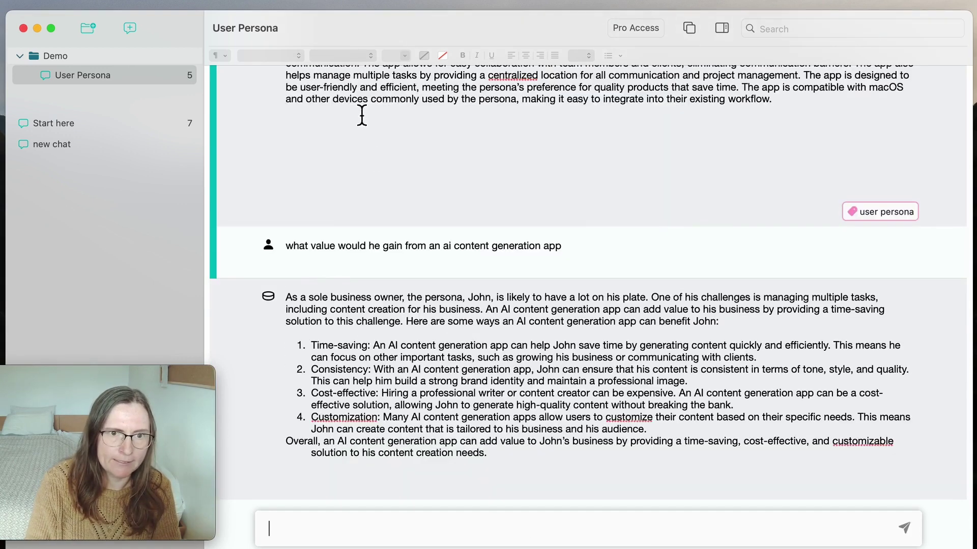
{"action": "scroll", "coordinate": [369, 115], "scroll_direction": "up", "scroll_amount": 2}
{"action": "scroll", "coordinate": [369, 115], "scroll_direction": "up", "scroll_amount": 3}
{"action": "scroll", "coordinate": [406, 253], "scroll_direction": "down", "scroll_amount": 4}
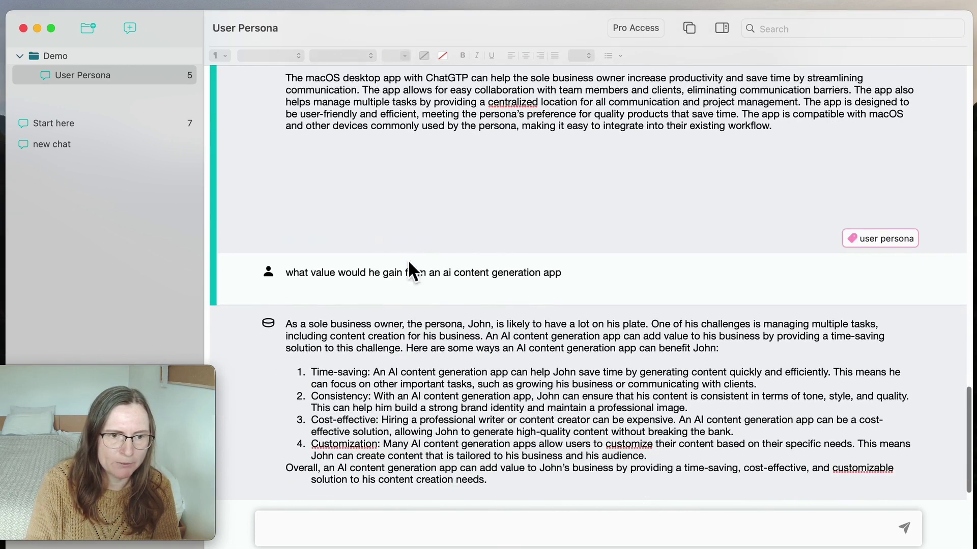
{"action": "left_click_drag", "start_coordinate": [407, 324], "coordinate": [493, 324]}
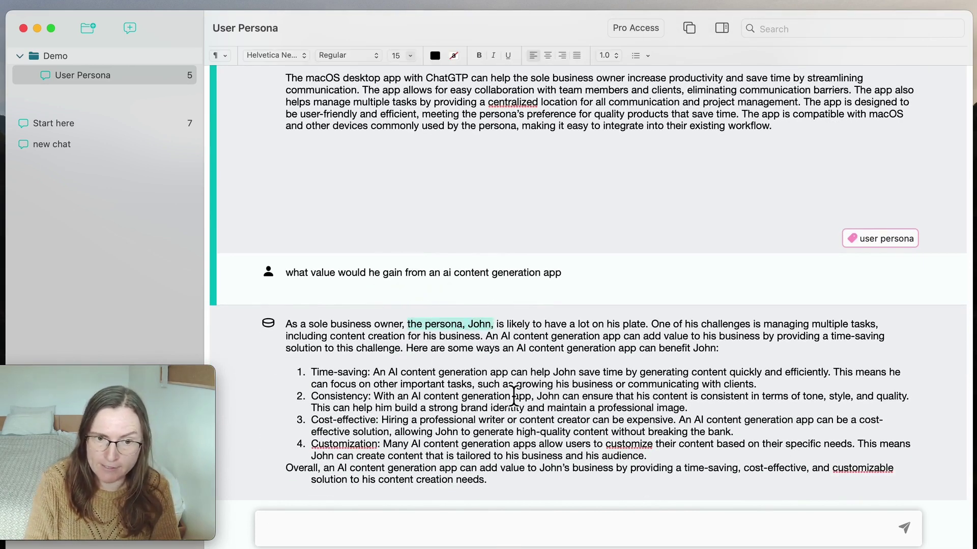
{"action": "scroll", "coordinate": [514, 399], "scroll_direction": "up", "scroll_amount": 8}
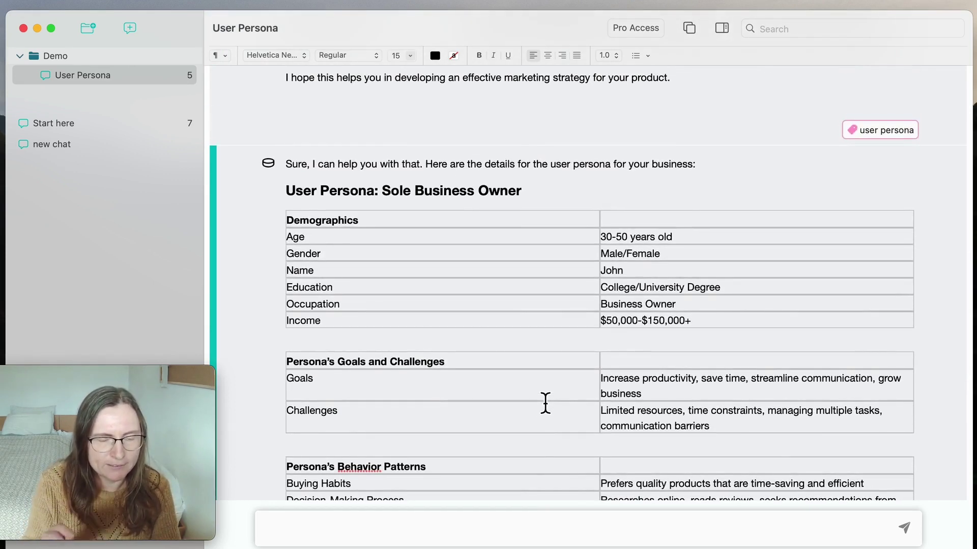
{"action": "left_click_drag", "start_coordinate": [625, 270], "coordinate": [580, 272]}
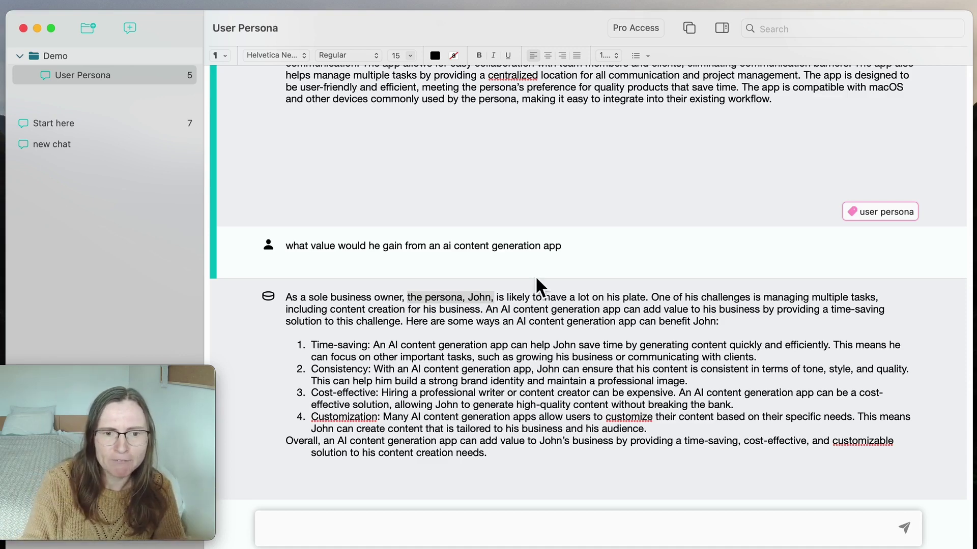
{"action": "scroll", "coordinate": [539, 275], "scroll_direction": "up", "scroll_amount": 10}
{"action": "scroll", "coordinate": [534, 275], "scroll_direction": "up", "scroll_amount": 2}
{"action": "scroll", "coordinate": [458, 400], "scroll_direction": "up", "scroll_amount": 5}
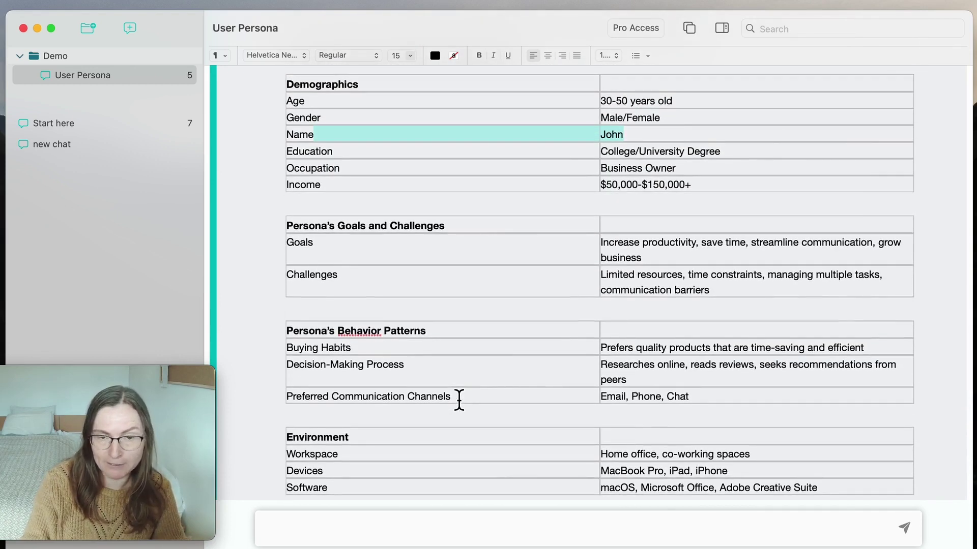
{"action": "scroll", "coordinate": [459, 401], "scroll_direction": "up", "scroll_amount": 5}
{"action": "scroll", "coordinate": [459, 399], "scroll_direction": "up", "scroll_amount": 1}
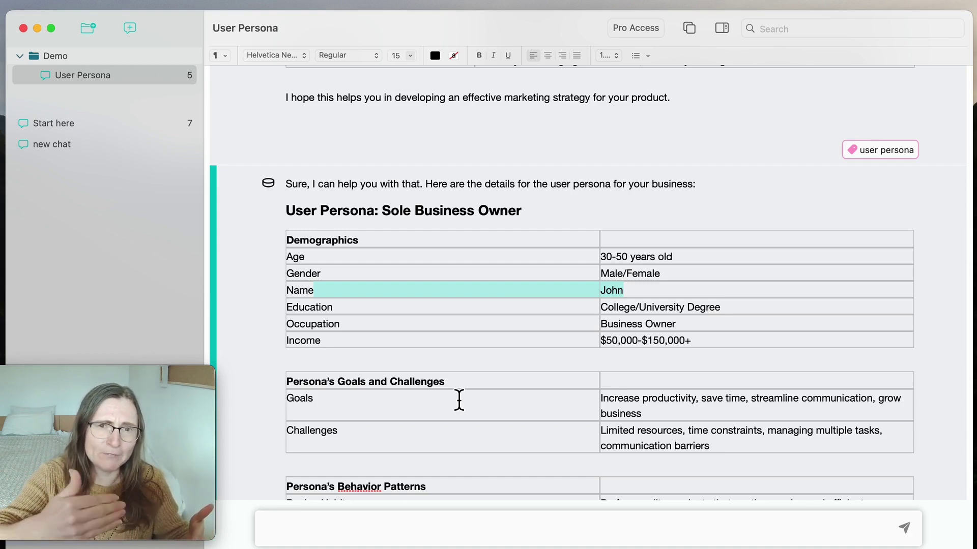
{"action": "scroll", "coordinate": [459, 401], "scroll_direction": "down", "scroll_amount": 10}
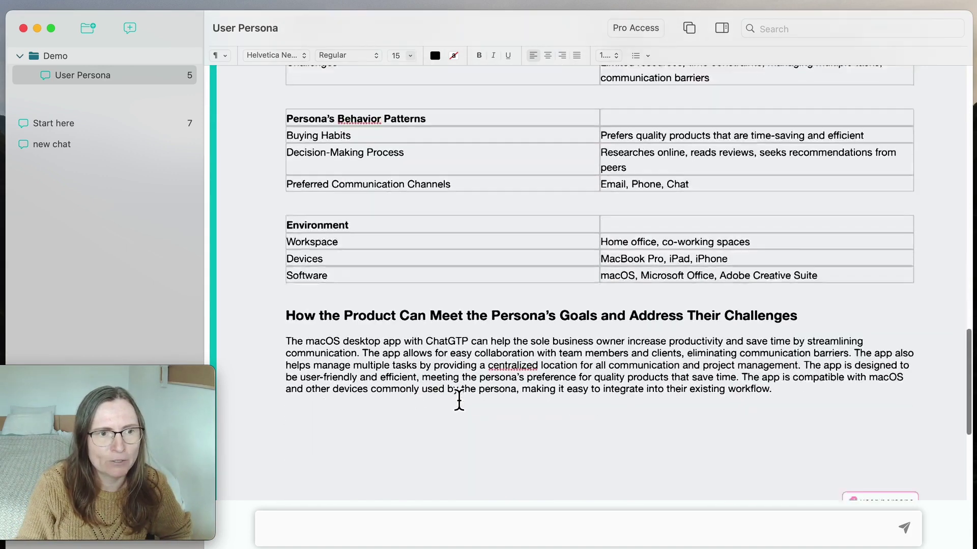
{"action": "scroll", "coordinate": [343, 381], "scroll_direction": "down", "scroll_amount": 5}
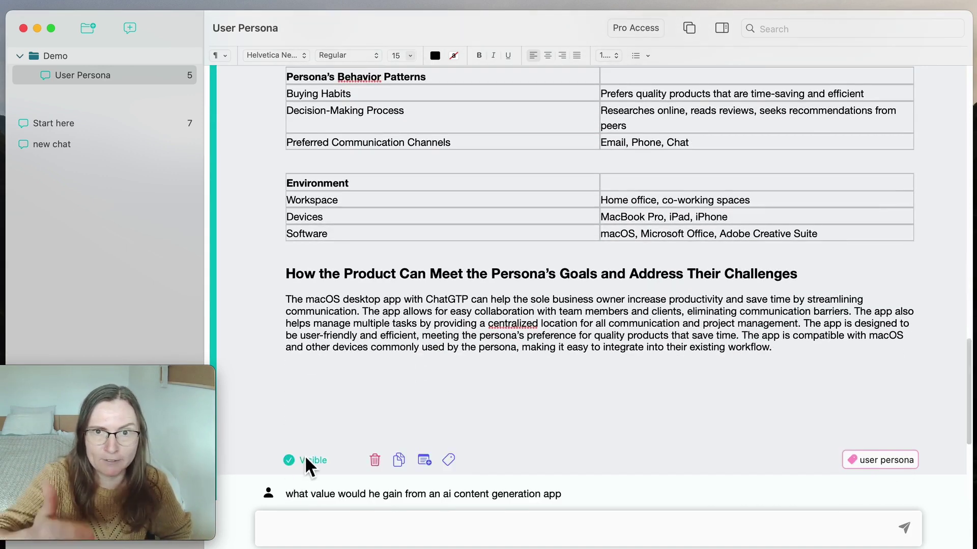
{"action": "mouse_move", "coordinate": [423, 252]}
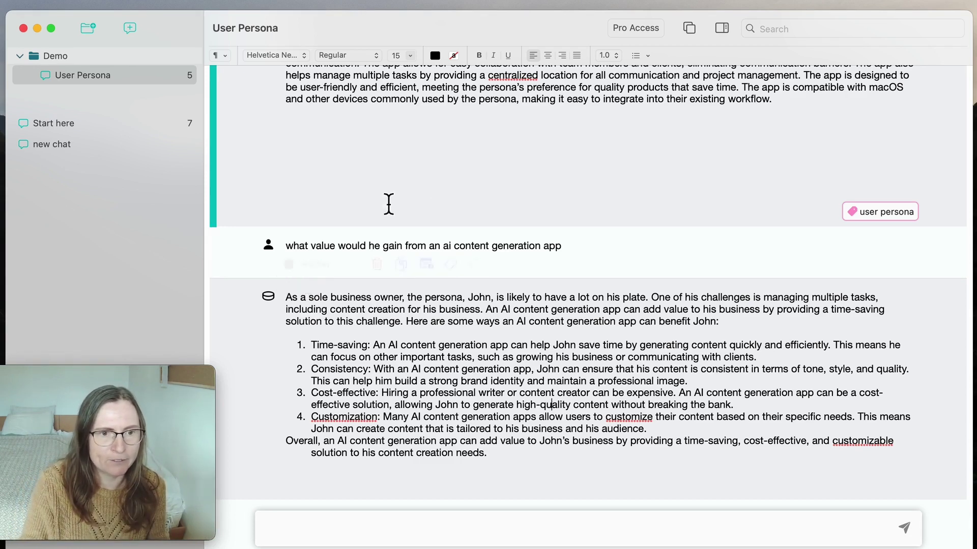
{"action": "scroll", "coordinate": [521, 321], "scroll_direction": "up", "scroll_amount": 8}
{"action": "scroll", "coordinate": [466, 420], "scroll_direction": "up", "scroll_amount": 2}
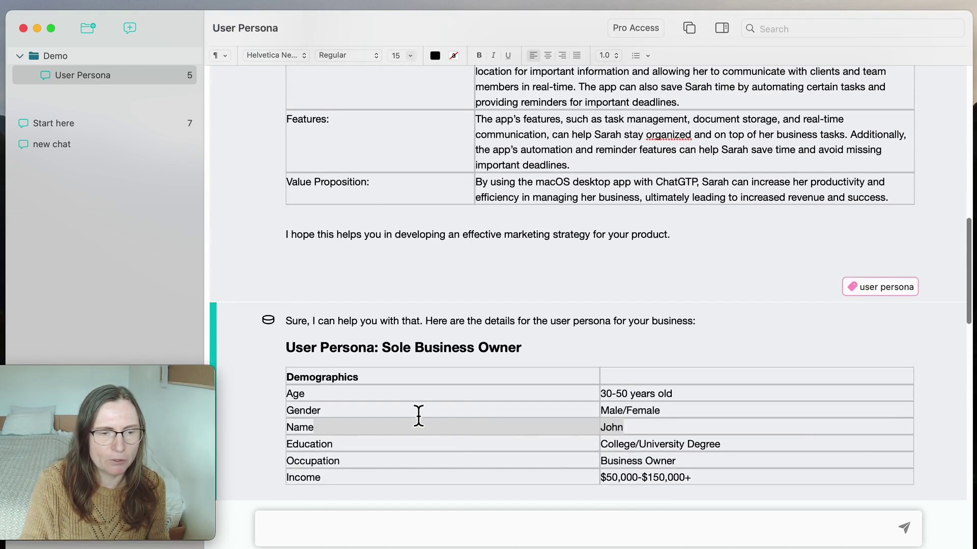
{"action": "scroll", "coordinate": [476, 358], "scroll_direction": "down", "scroll_amount": 10}
{"action": "scroll", "coordinate": [475, 358], "scroll_direction": "down", "scroll_amount": 1}
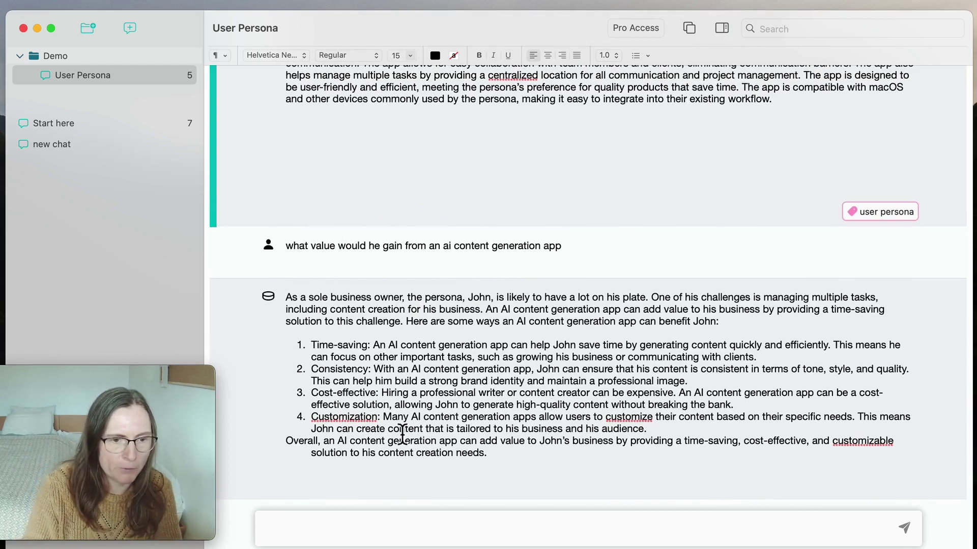
Step: Select the Customization point and summary, then ask how the app saves John time
{"action": "left_click_drag", "start_coordinate": [391, 416], "coordinate": [676, 462]}
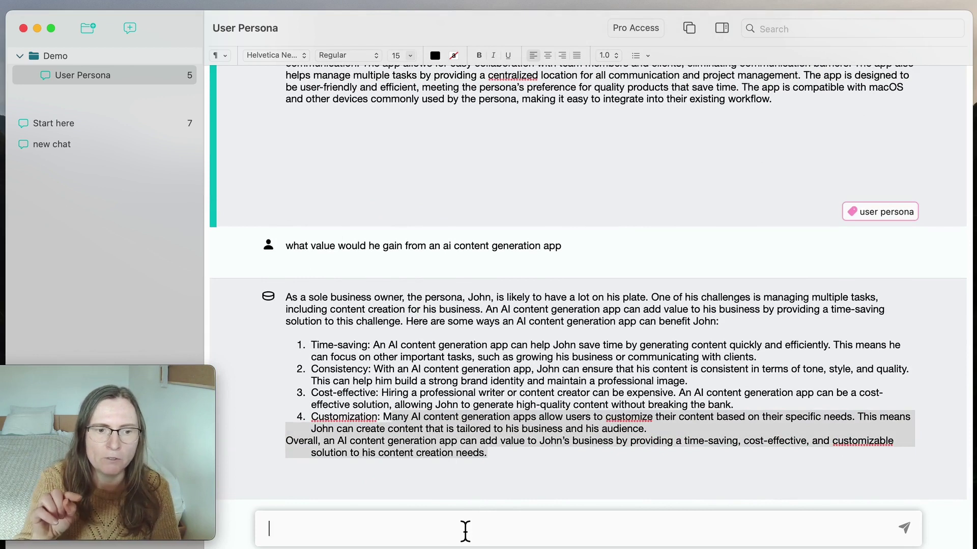
{"action": "left_click", "coordinate": [464, 531]}
{"action": "type", "text": "te"}
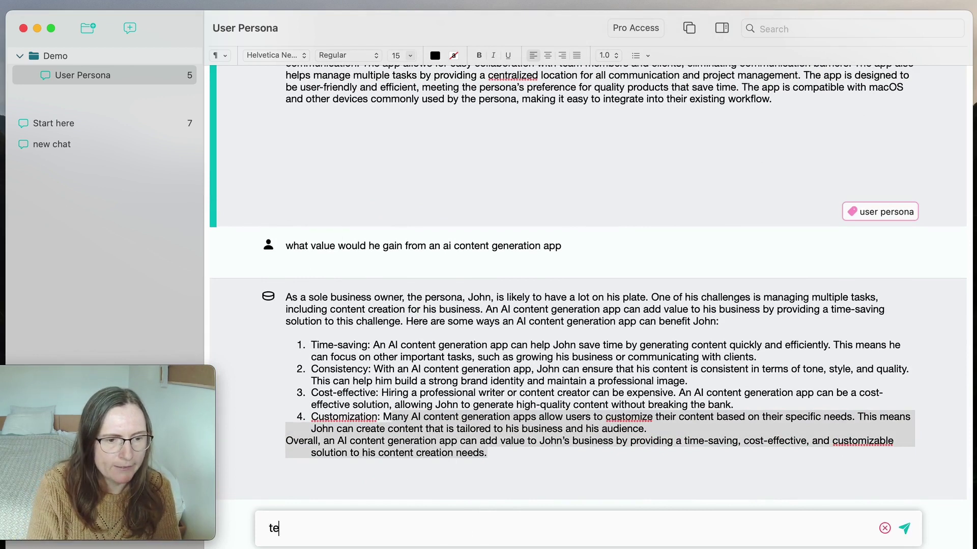
{"action": "type", "text": " an "}
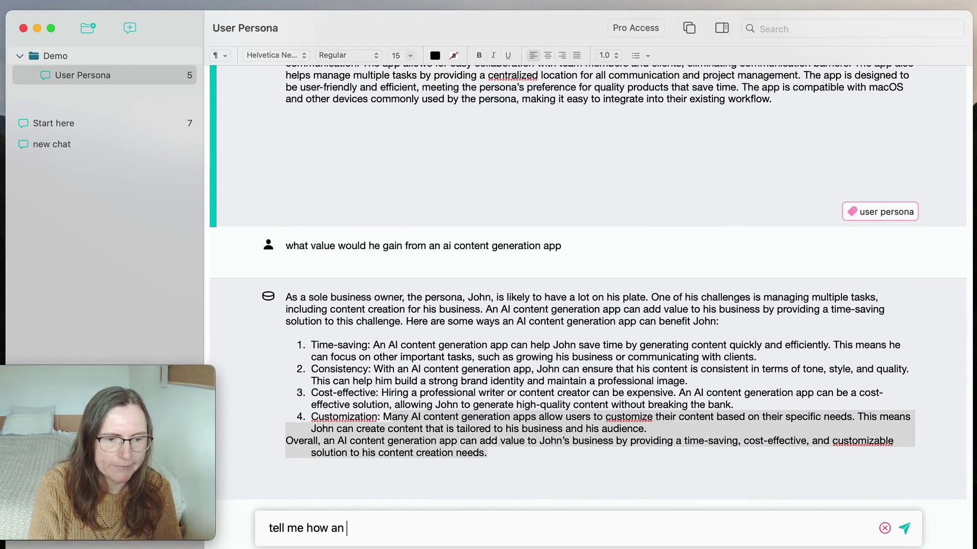
{"action": "type", "text": "ai content ge"}
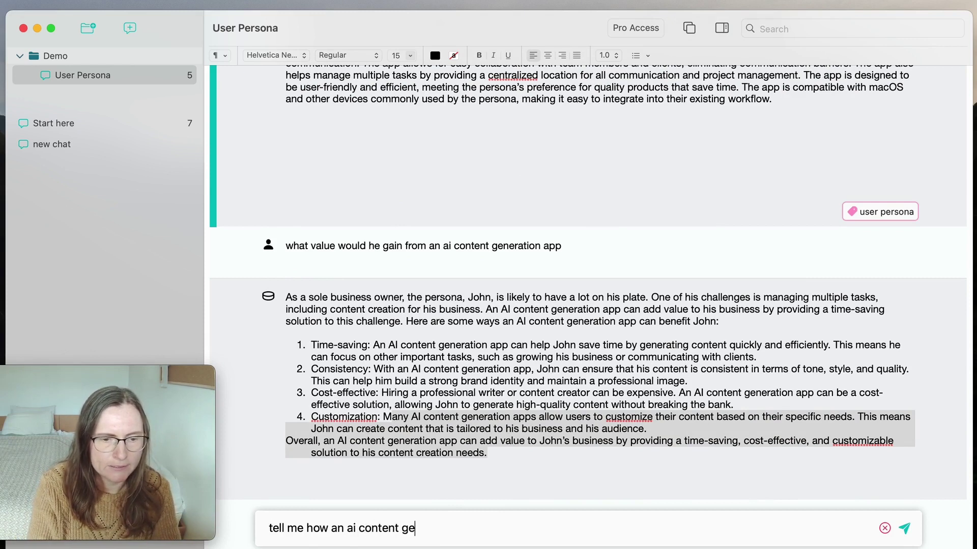
{"action": "type", "text": "neration app can"}
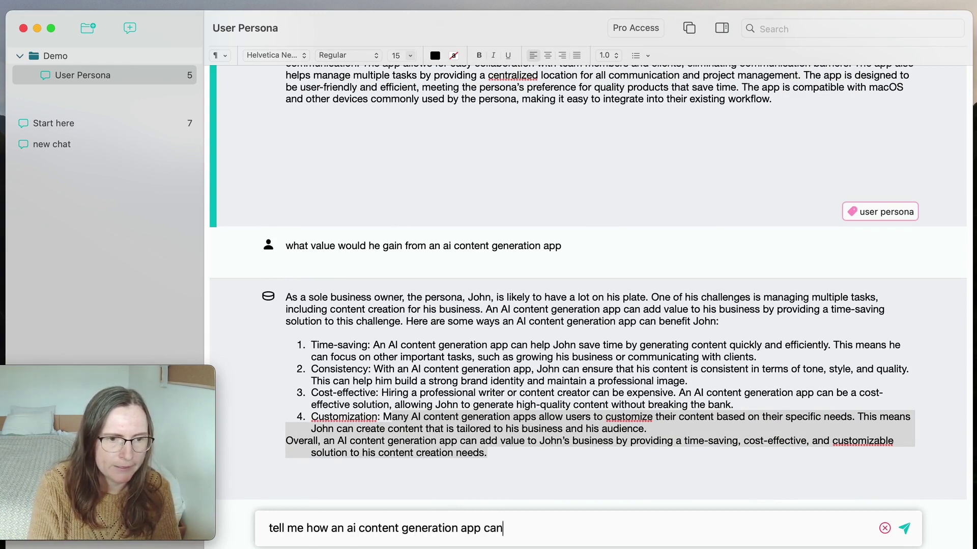
{"action": "type", "text": " save"}
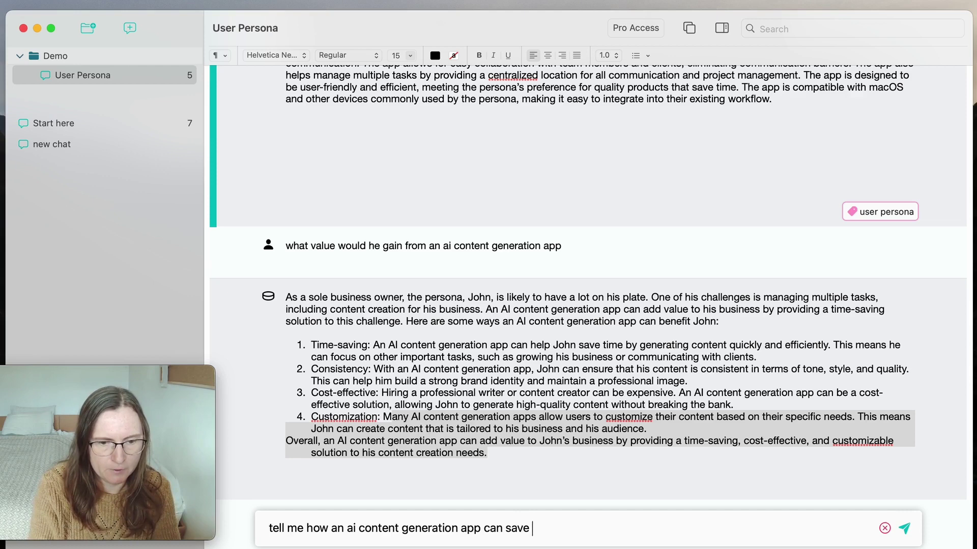
{"action": "type", "text": "time for "}
{"action": "type", "text": "n"}
{"action": "key", "text": "Return"}
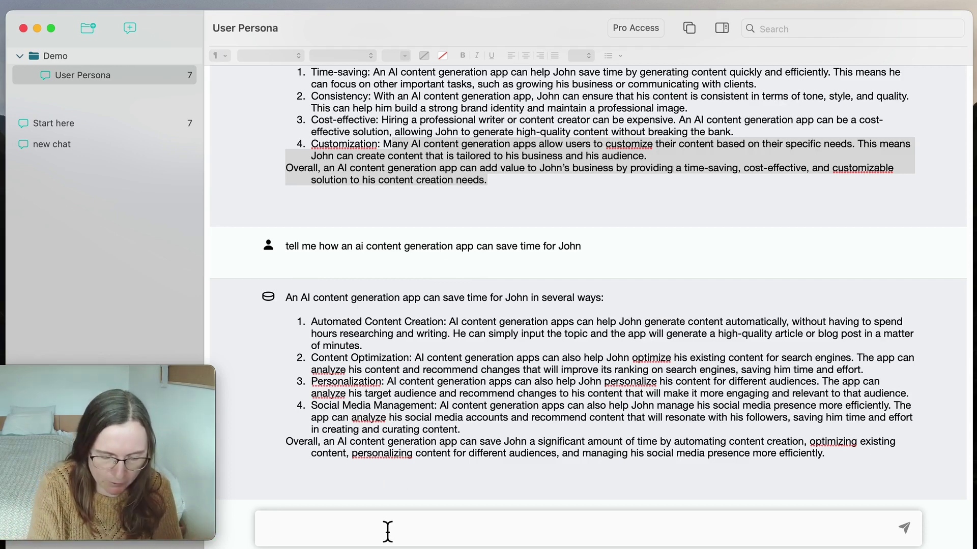
{"action": "type", "text": "what goals co"}
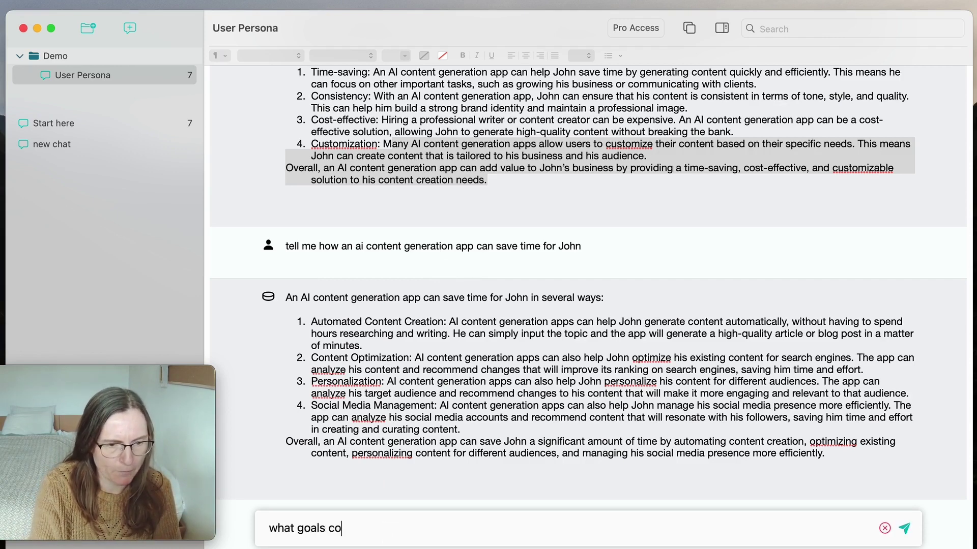
{"action": "type", "text": "uld he achive with an ai content generation app"}
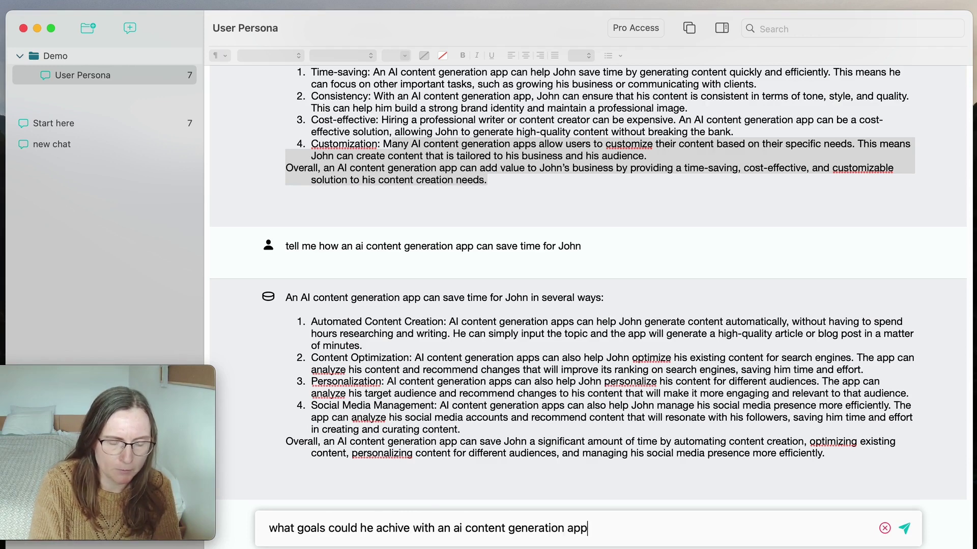
Step: Ask 'what goals could he achive with an ai content generation app'
{"action": "key", "text": "Return"}
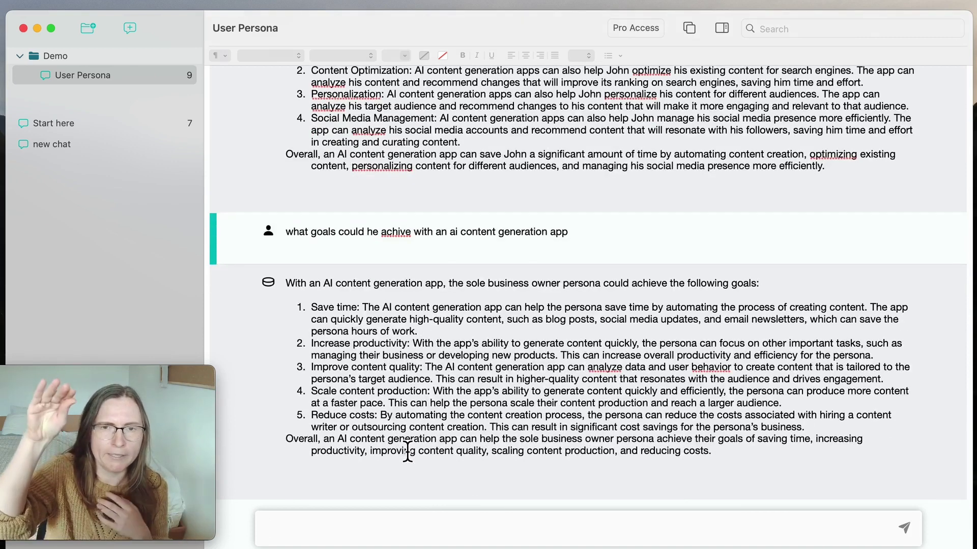
{"action": "scroll", "coordinate": [409, 454], "scroll_direction": "up", "scroll_amount": 3}
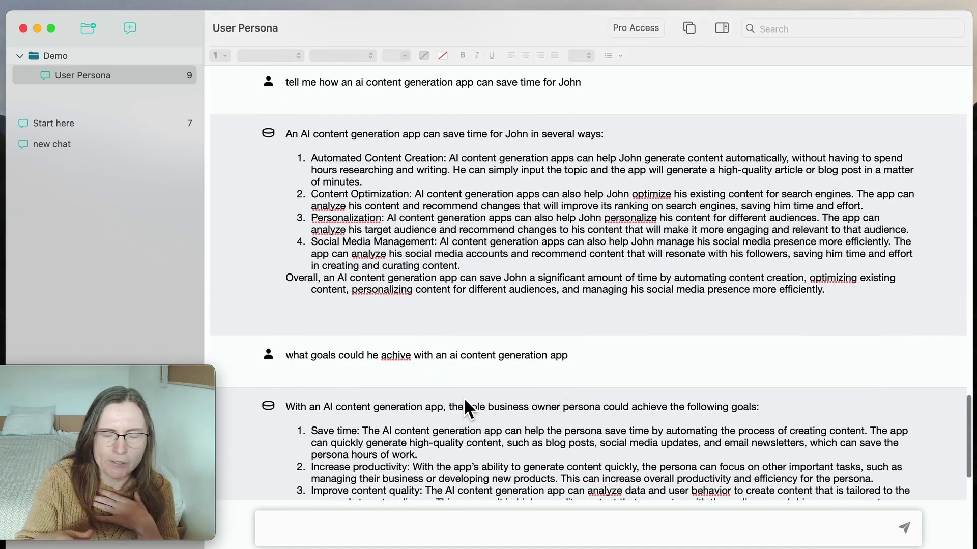
{"action": "scroll", "coordinate": [463, 398], "scroll_direction": "down", "scroll_amount": 1}
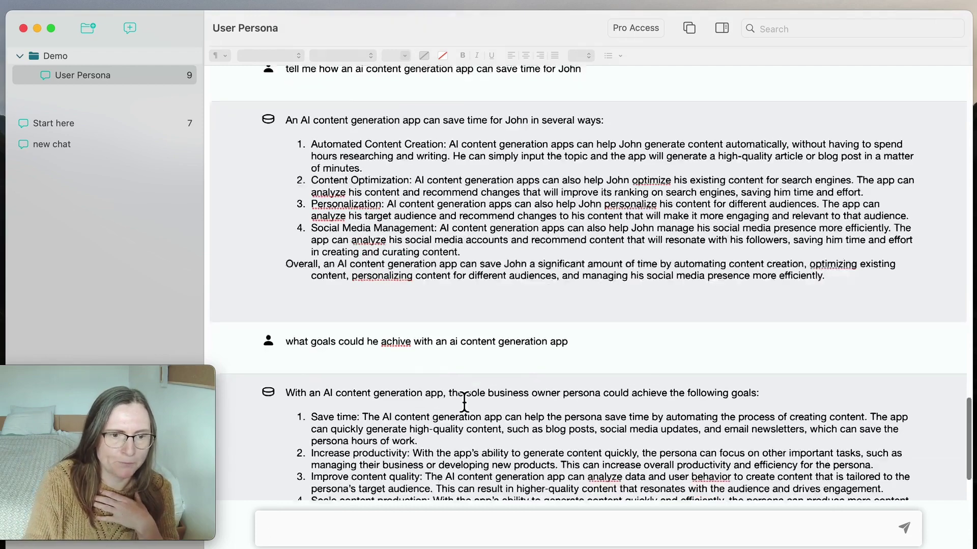
{"action": "scroll", "coordinate": [463, 398], "scroll_direction": "down", "scroll_amount": 10}
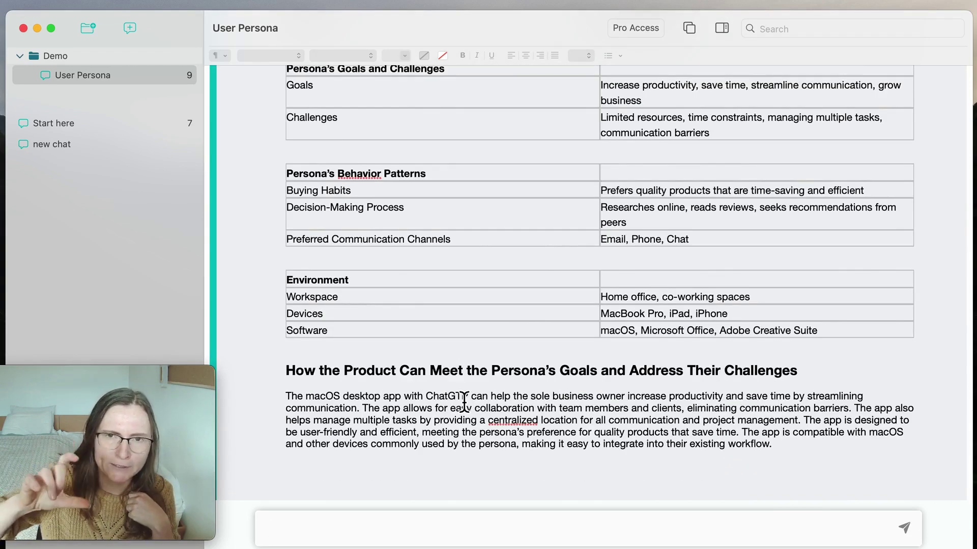
{"action": "scroll", "coordinate": [465, 306], "scroll_direction": "up", "scroll_amount": 10}
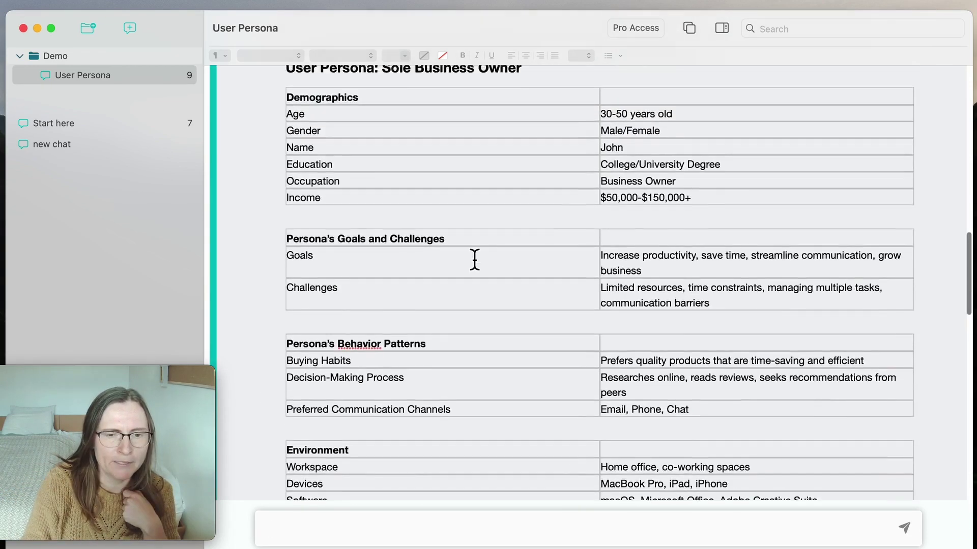
{"action": "scroll", "coordinate": [465, 267], "scroll_direction": "up", "scroll_amount": 8}
{"action": "scroll", "coordinate": [400, 321], "scroll_direction": "down", "scroll_amount": 6}
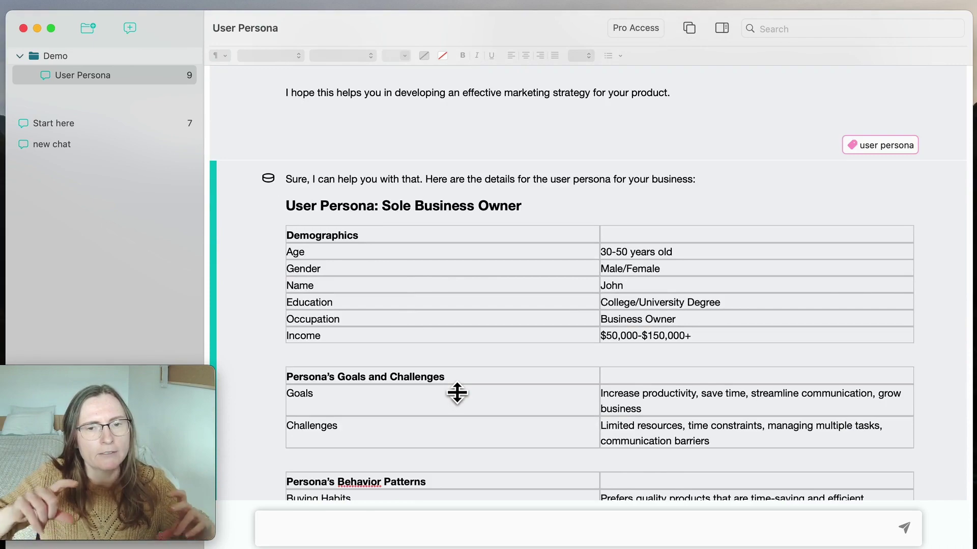
{"action": "scroll", "coordinate": [457, 394], "scroll_direction": "down", "scroll_amount": 10}
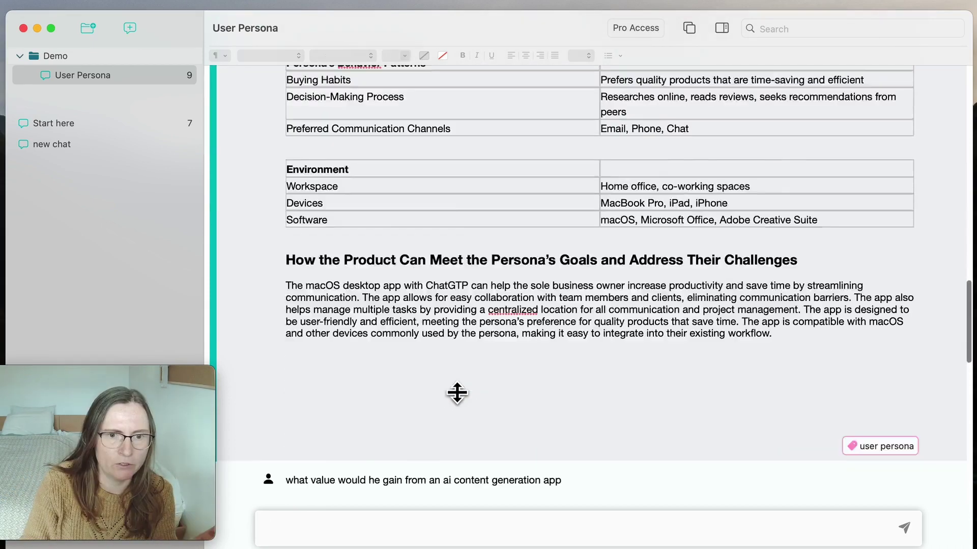
{"action": "scroll", "coordinate": [458, 394], "scroll_direction": "down", "scroll_amount": 10}
{"action": "scroll", "coordinate": [453, 390], "scroll_direction": "up", "scroll_amount": 1}
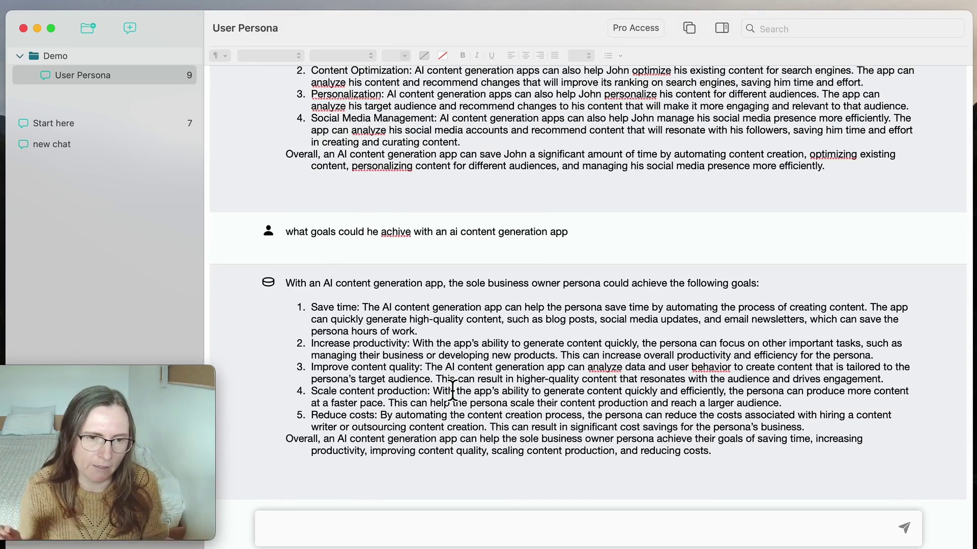
{"action": "mouse_move", "coordinate": [312, 488]}
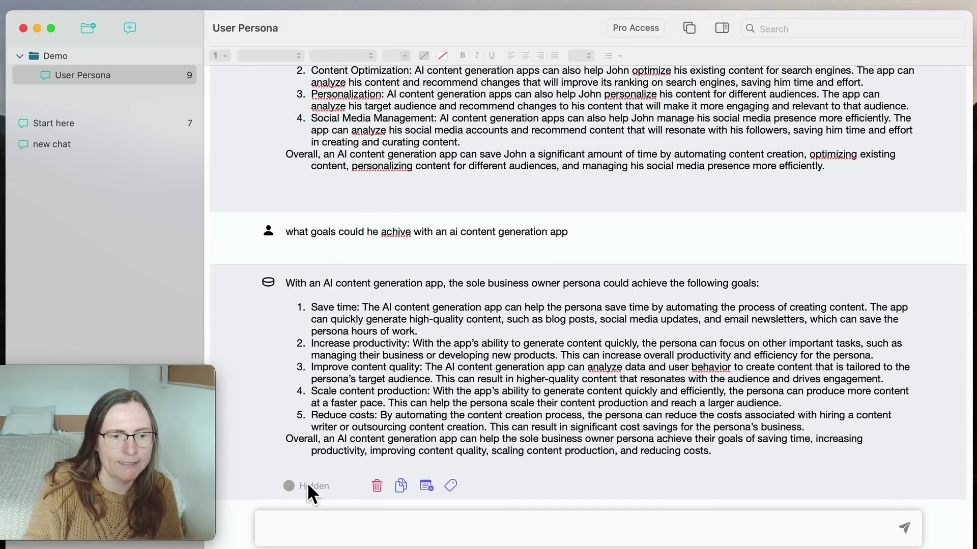
Step: Make the five-goals answer visible to ChatGPT
{"action": "left_click", "coordinate": [308, 485]}
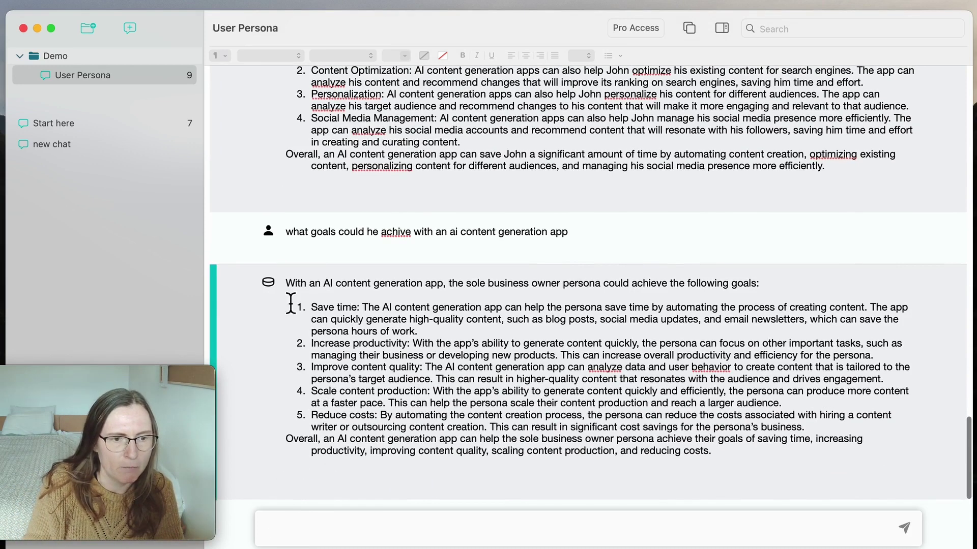
Step: Make the goals question visible and ask for more detail on improving content quality
{"action": "left_click", "coordinate": [275, 229]}
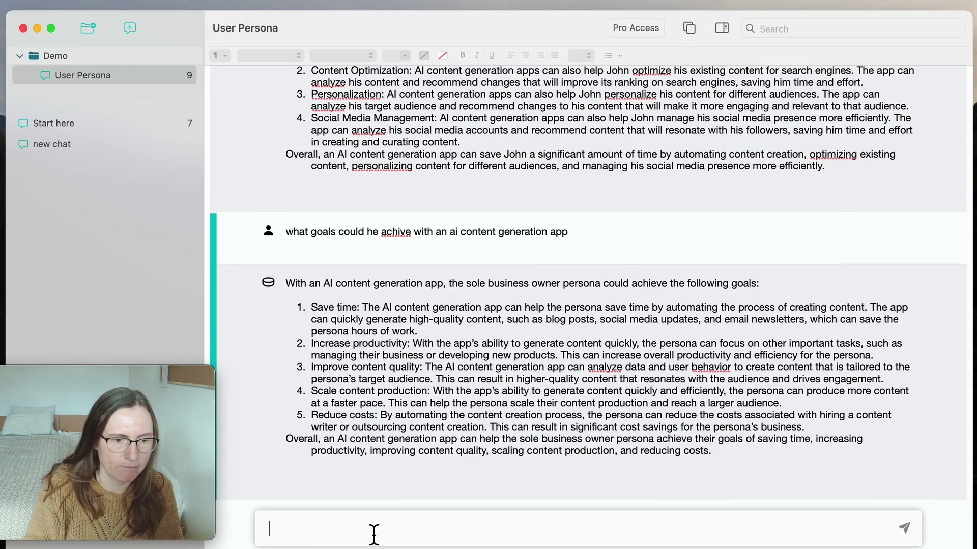
{"action": "type", "text": "talk more in detail about how to improve content quality"}
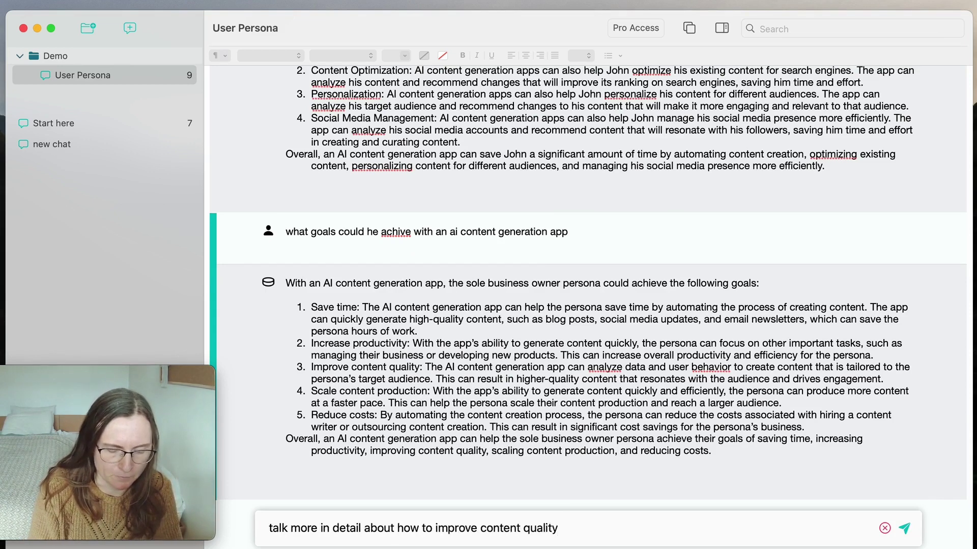
{"action": "key", "text": "Return"}
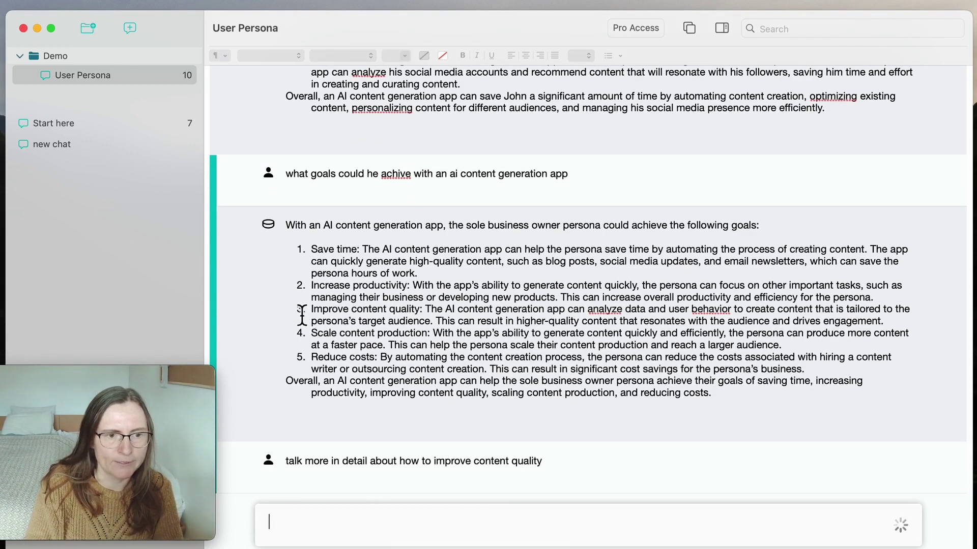
Step: Highlight 'Improve content quality' in item 3 of the goals answer
{"action": "left_click_drag", "start_coordinate": [311, 367], "coordinate": [421, 367]}
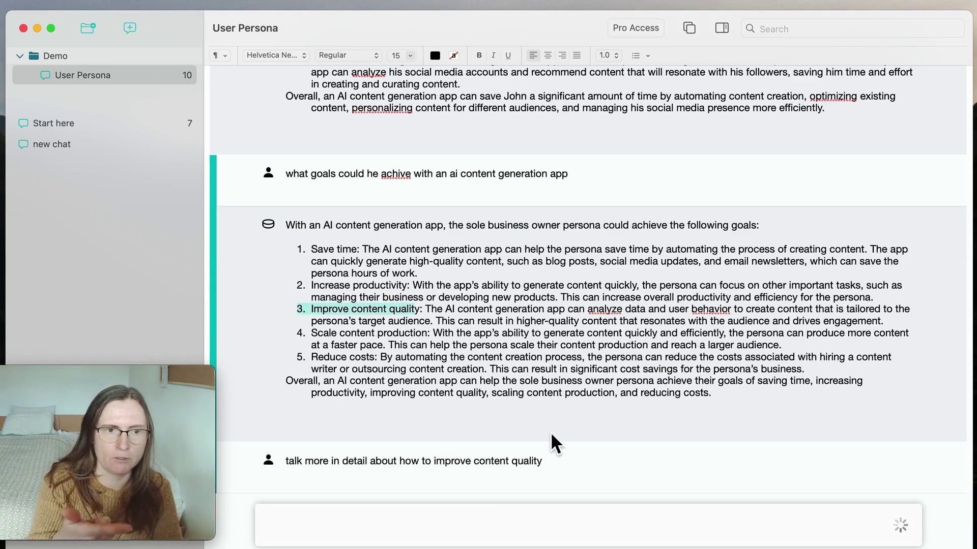
{"action": "scroll", "coordinate": [555, 442], "scroll_direction": "up", "scroll_amount": 5}
{"action": "scroll", "coordinate": [474, 229], "scroll_direction": "up", "scroll_amount": 3}
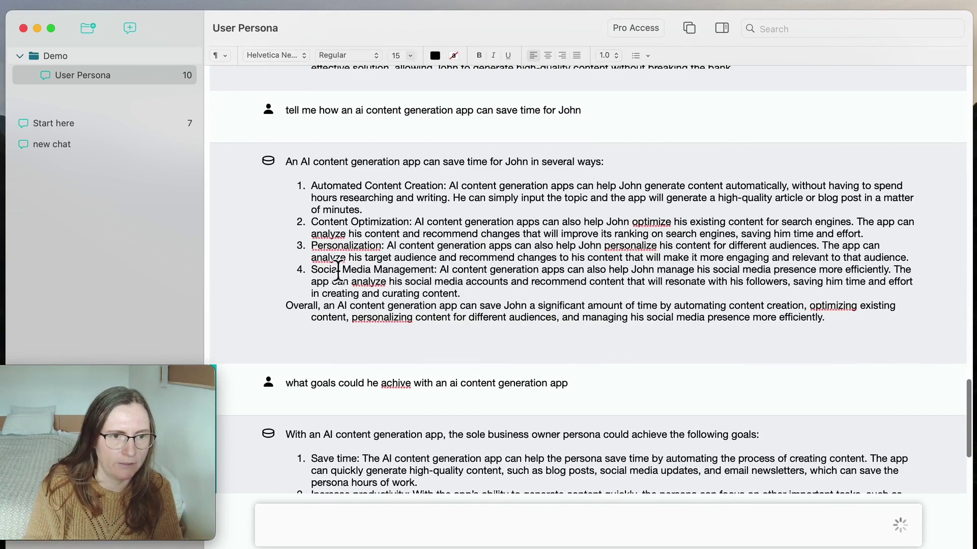
{"action": "scroll", "coordinate": [337, 271], "scroll_direction": "down", "scroll_amount": 5}
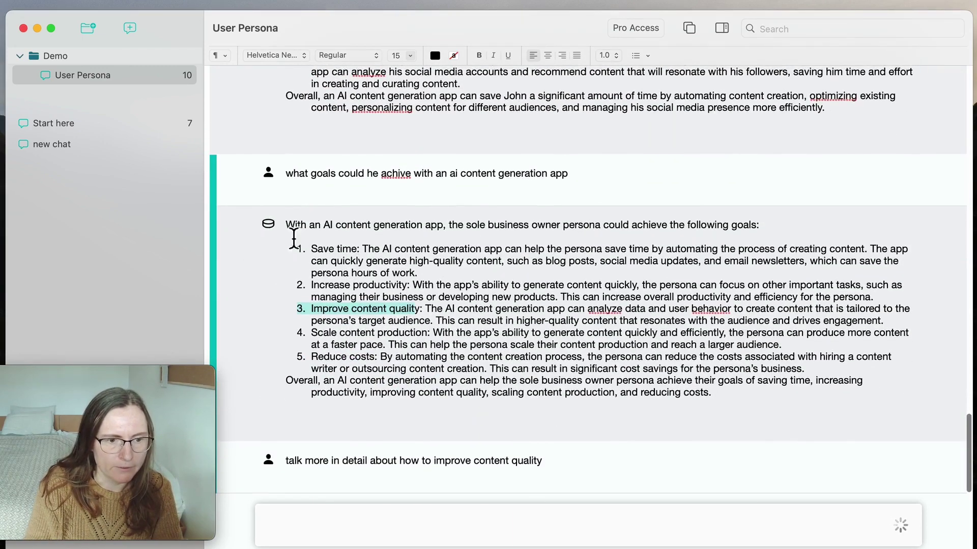